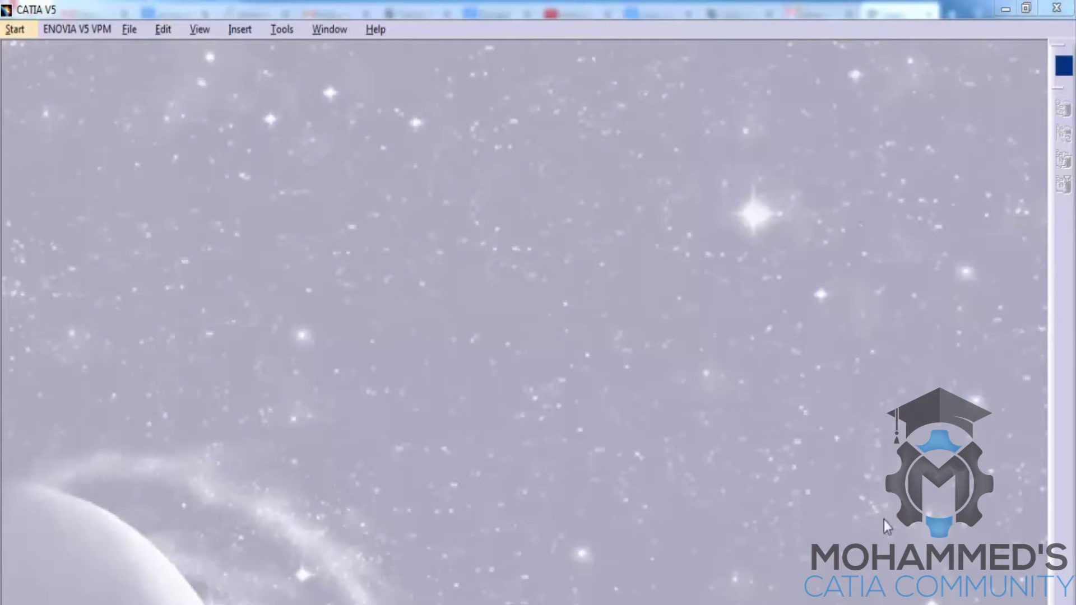
# Browse the Start menu's Infrastructure, Machining and Mechanical Design submenus, then bring up the File menu
pyautogui.click(15, 29)
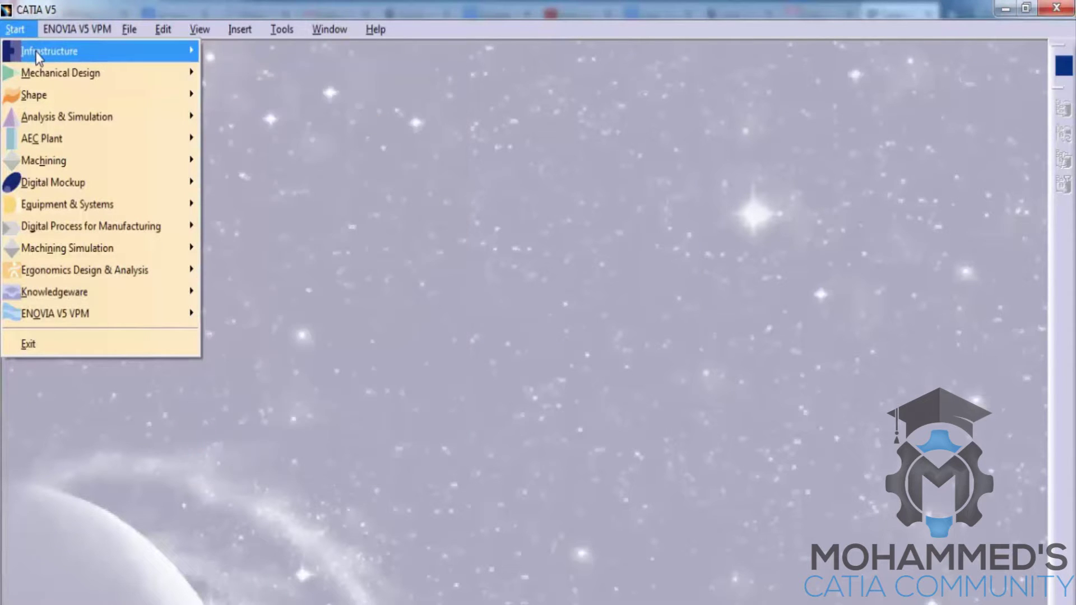
pyautogui.moveTo(38, 56)
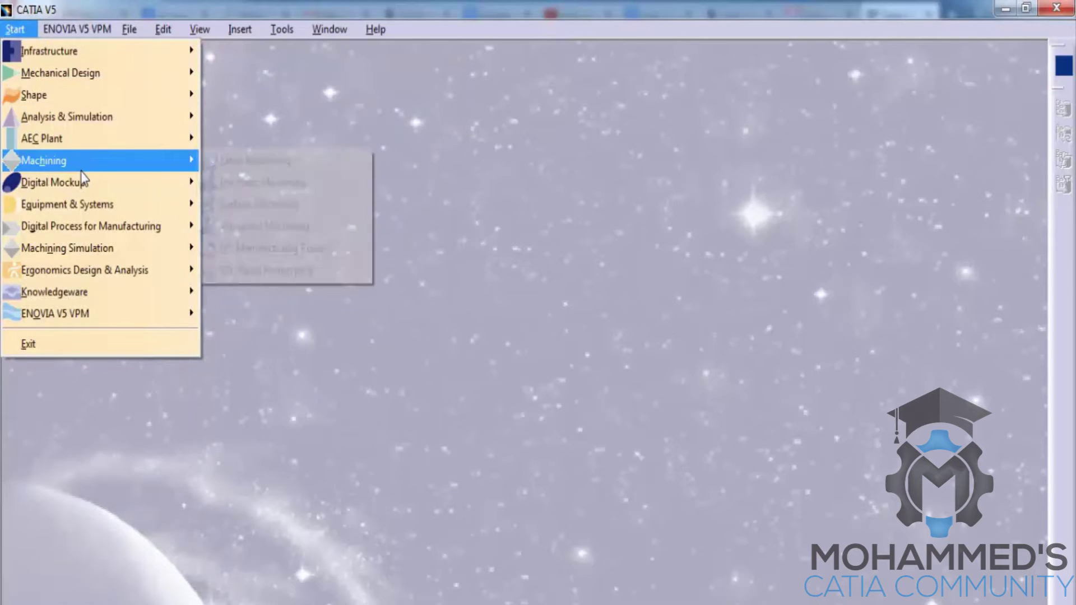
pyautogui.moveTo(92, 77)
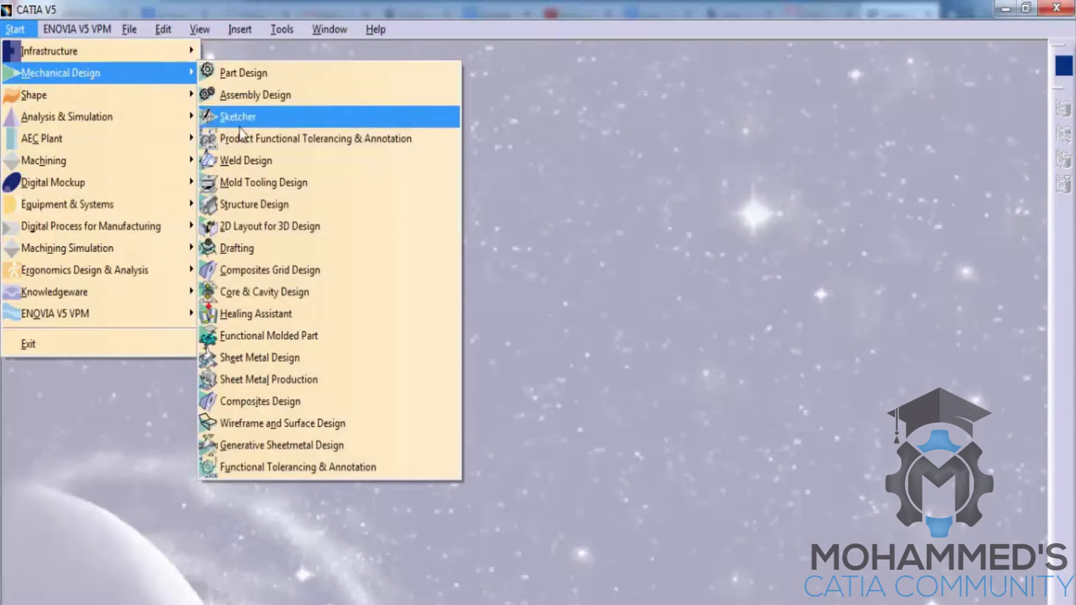
pyautogui.moveTo(162, 32)
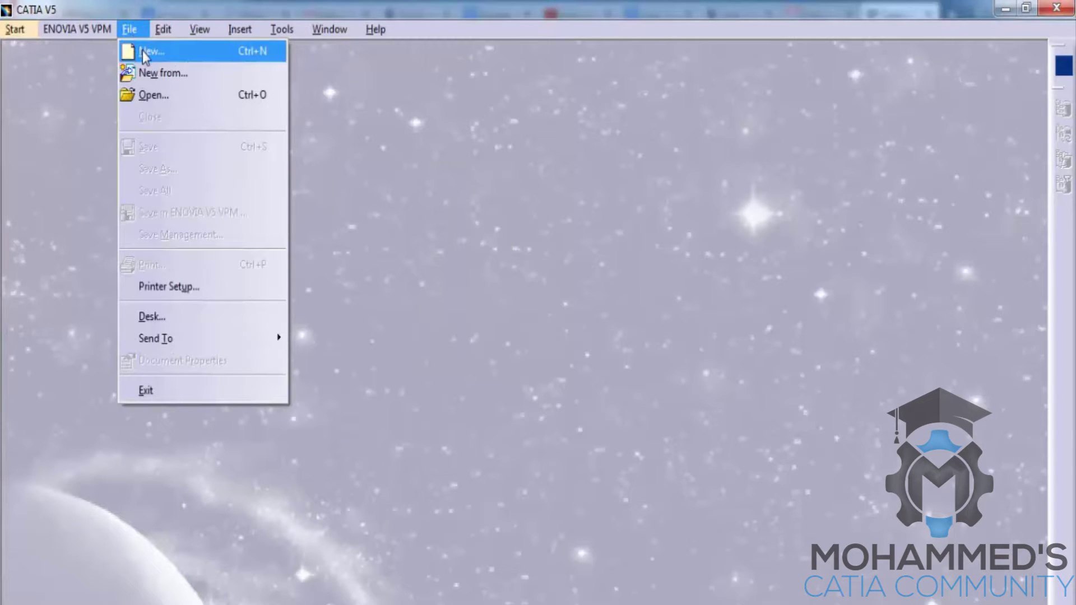
# Cancel File > New, then create a Part Design part named 'My first part' from Start > Mechanical Design
pyautogui.click(142, 50)
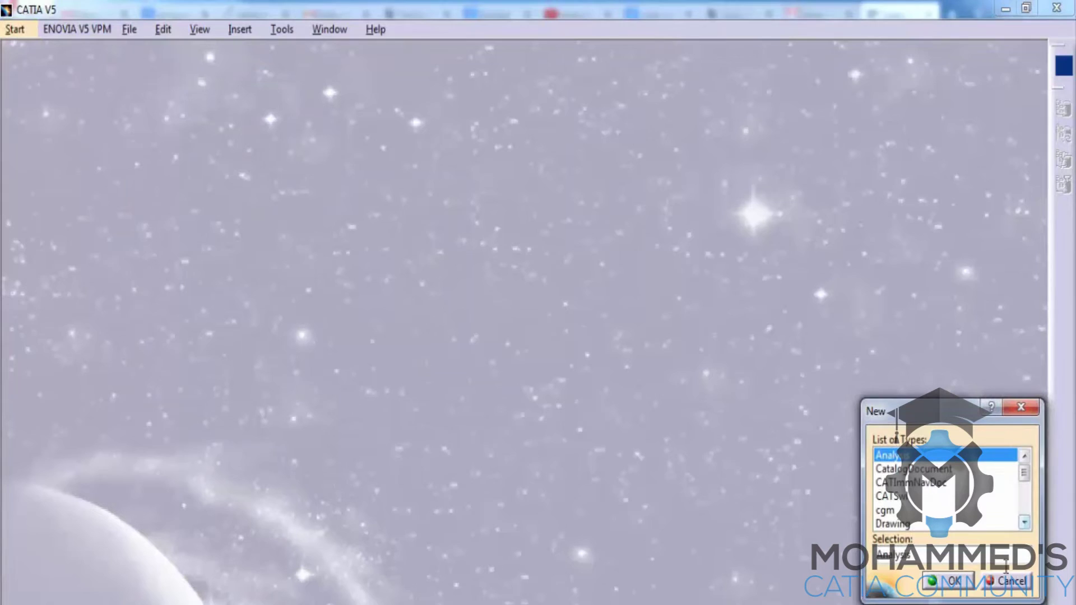
pyautogui.click(1007, 580)
pyautogui.click(25, 28)
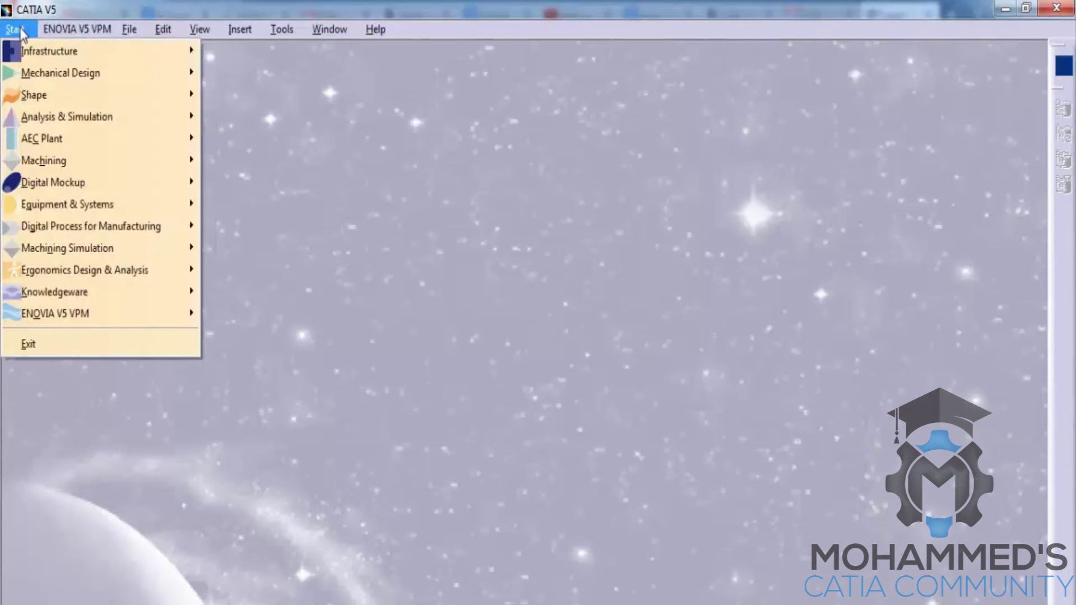
pyautogui.moveTo(42, 80)
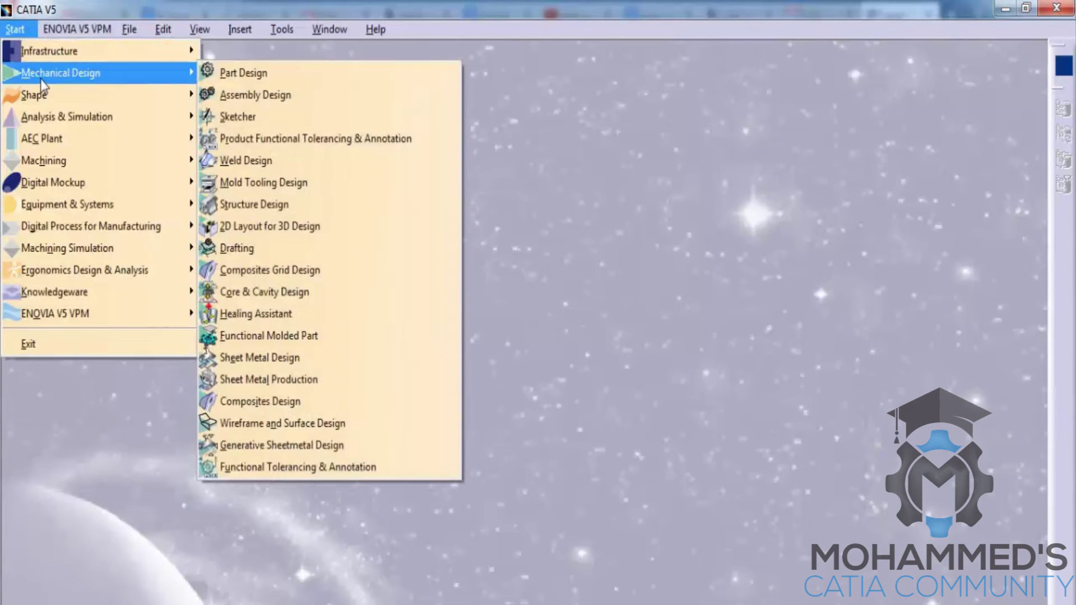
pyautogui.click(229, 78)
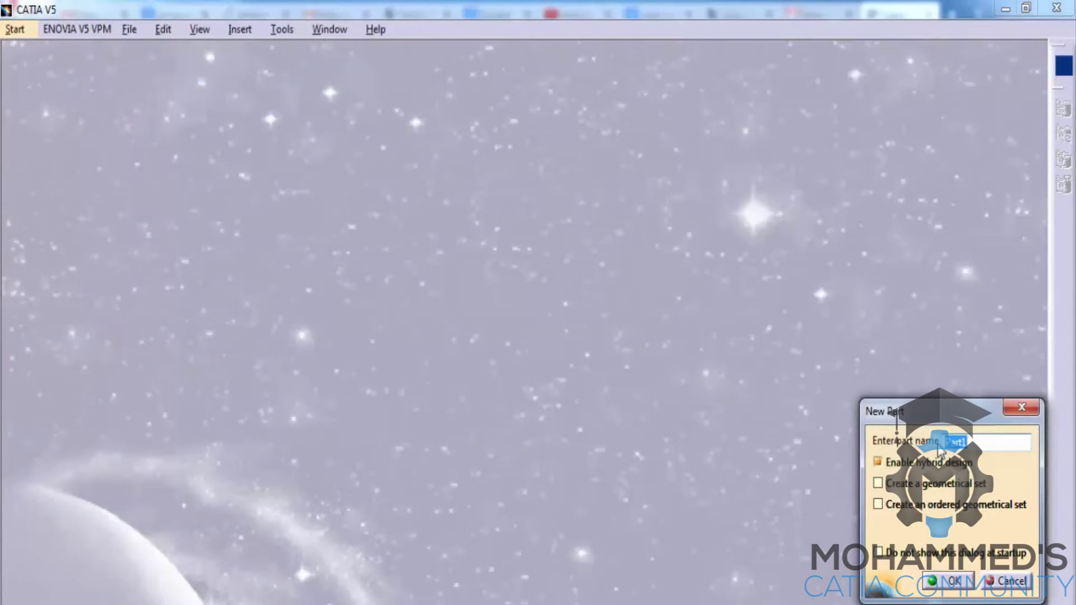
pyautogui.write('My first part')
pyautogui.press('Return')
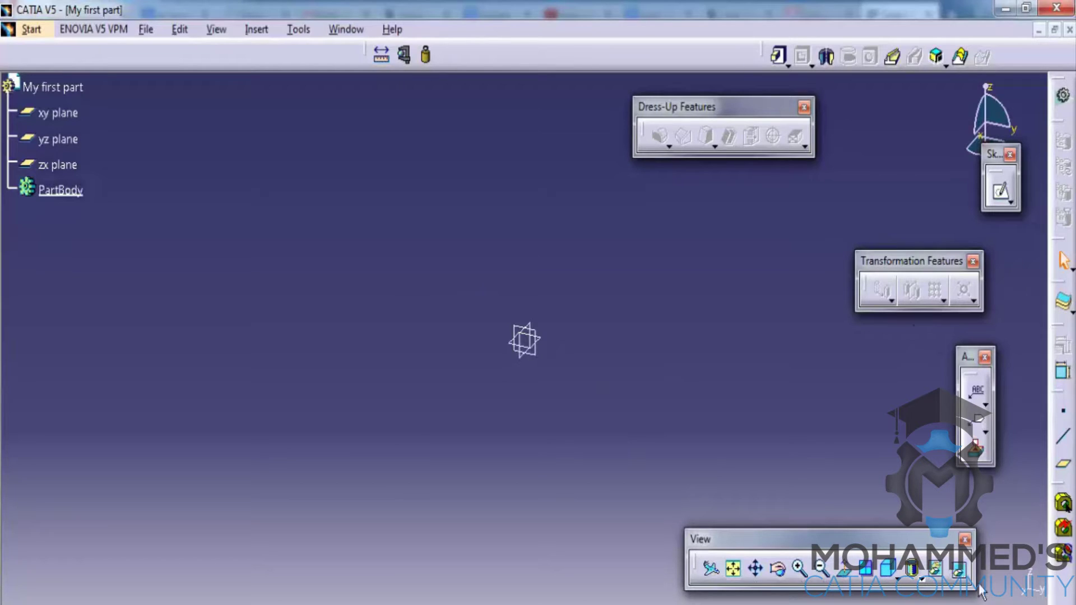
# Bring up the Customize dialog's Toolbars page from the toolbar context menu
pyautogui.rightClick(1064, 325)
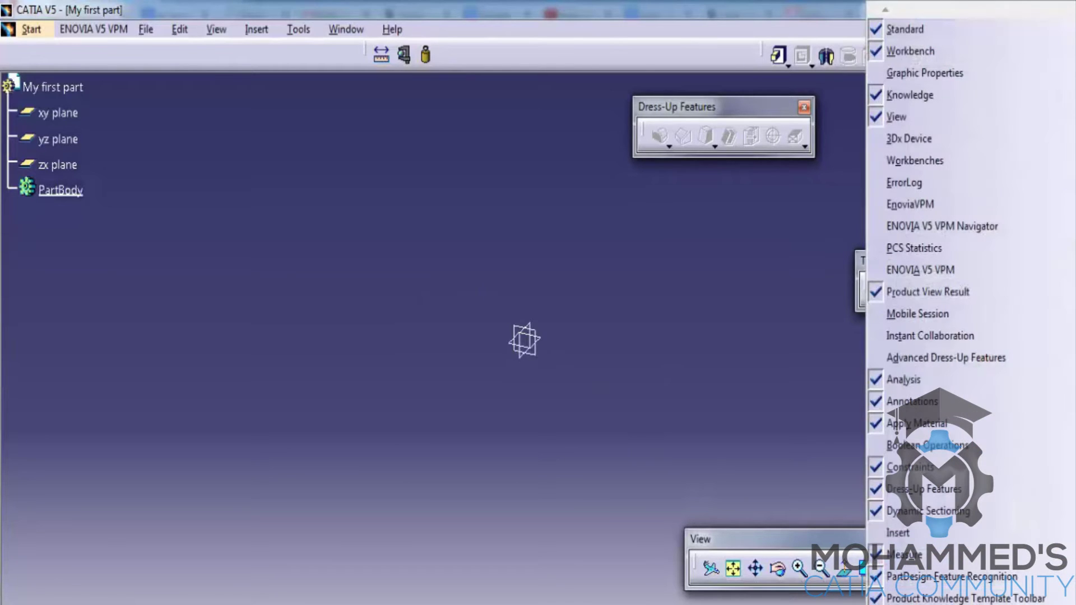
pyautogui.scroll(-5, 970, 314)
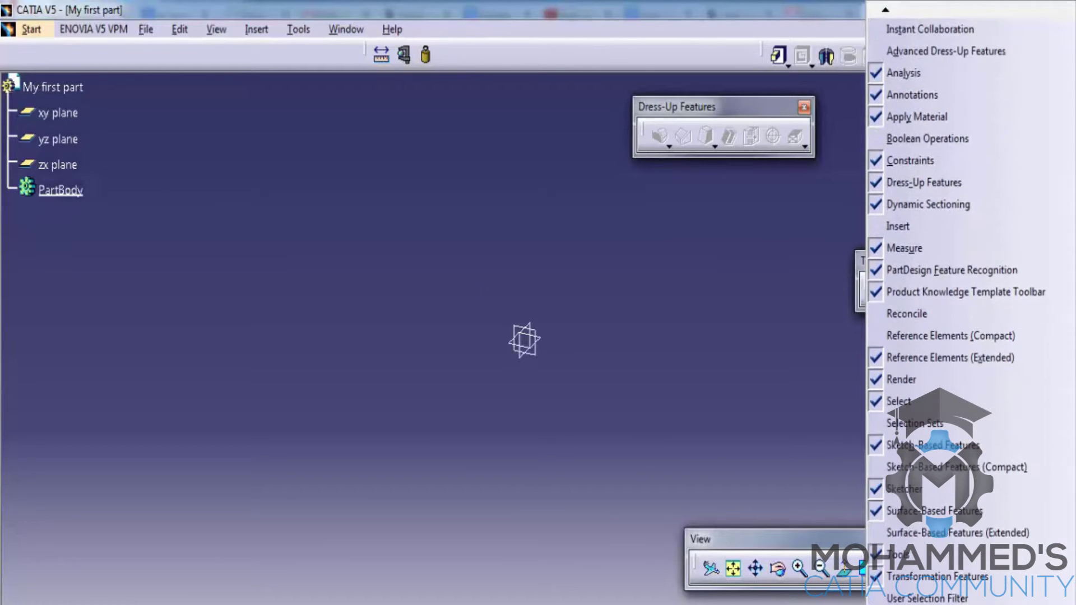
pyautogui.click(925, 598)
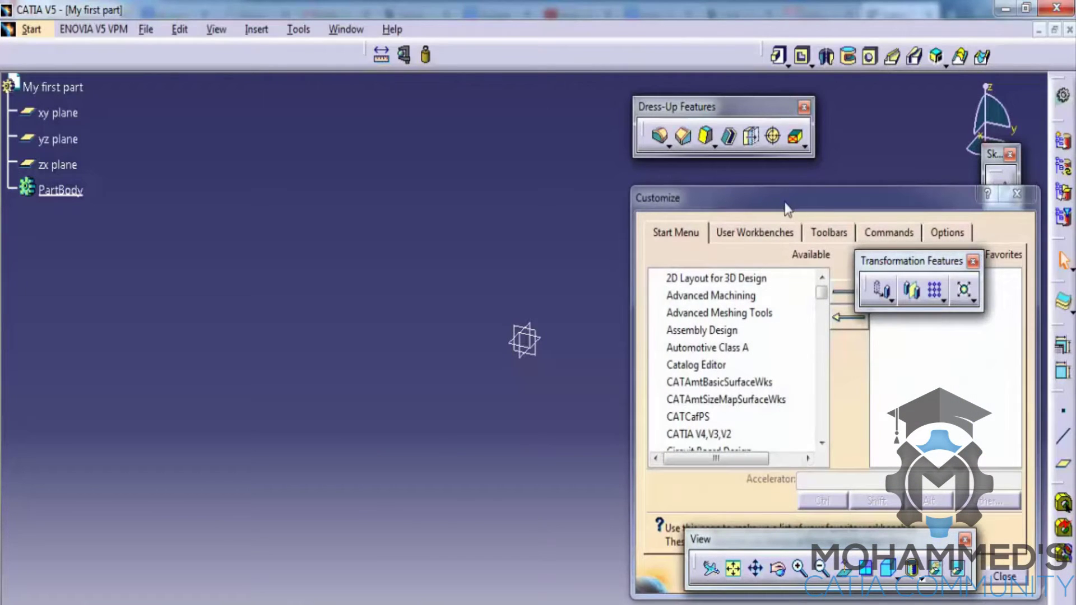
pyautogui.moveTo(788, 209); pyautogui.dragTo(553, 165)
pyautogui.click(578, 259)
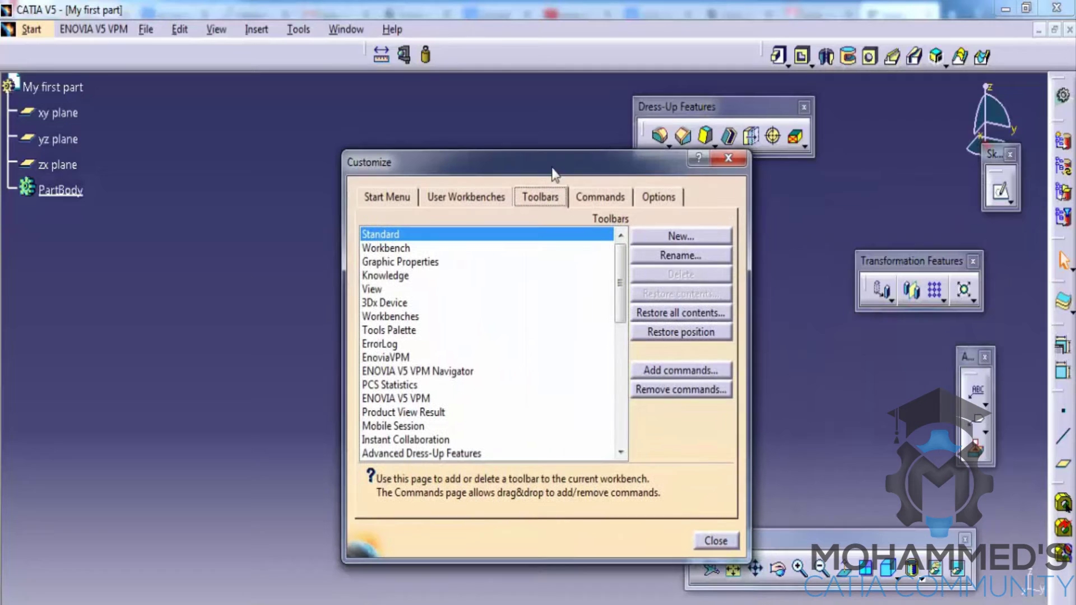
# Restore all toolbar contents and positions, close Customize, and float the ENOVIA V5 VPM Navigator toolbar aside
pyautogui.click(654, 313)
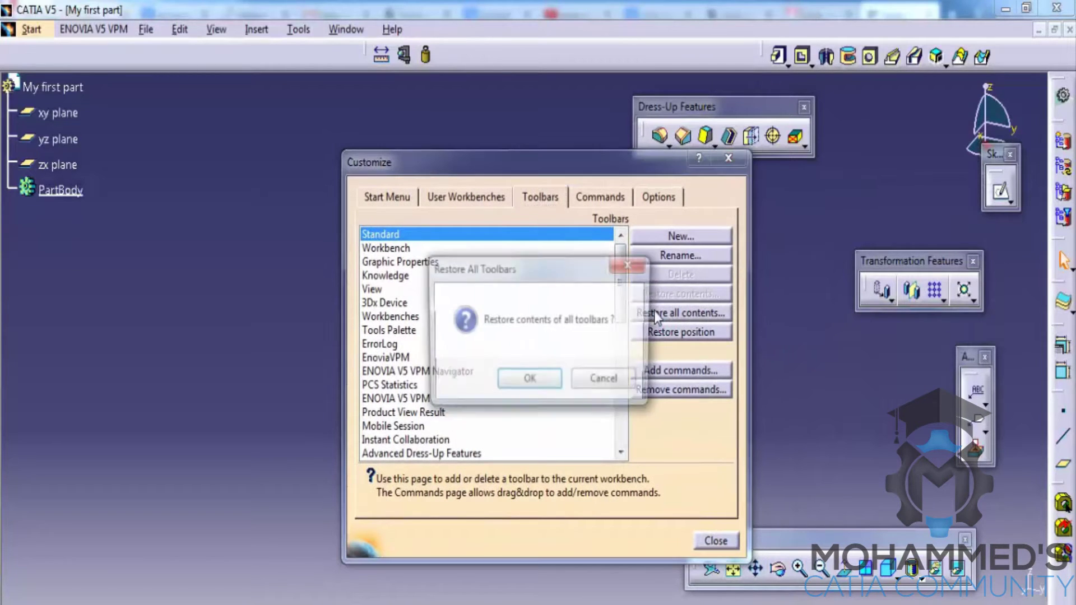
pyautogui.click(529, 381)
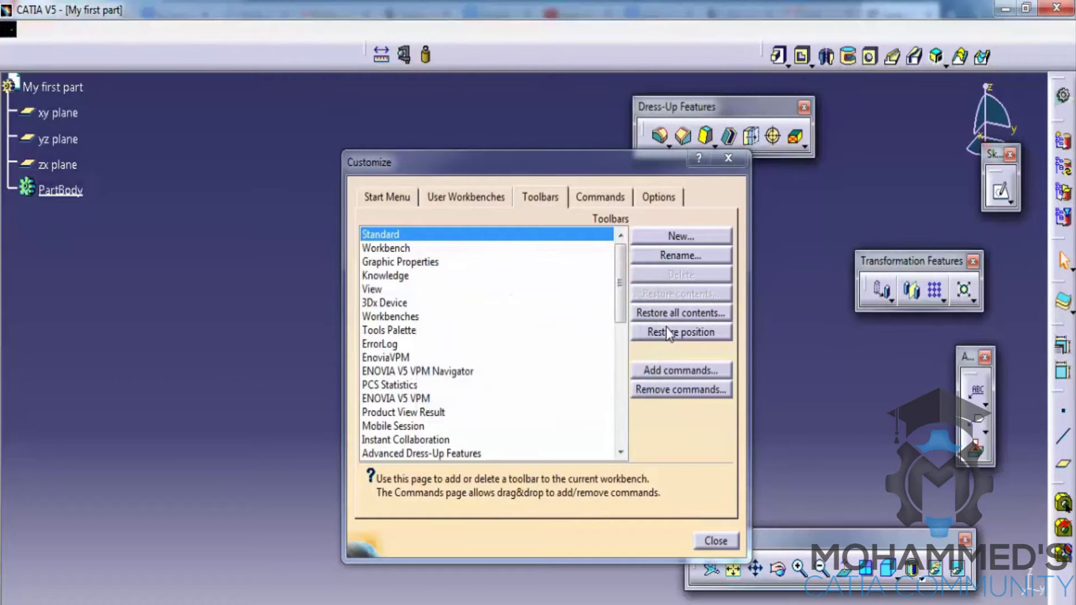
pyautogui.click(653, 331)
pyautogui.click(530, 382)
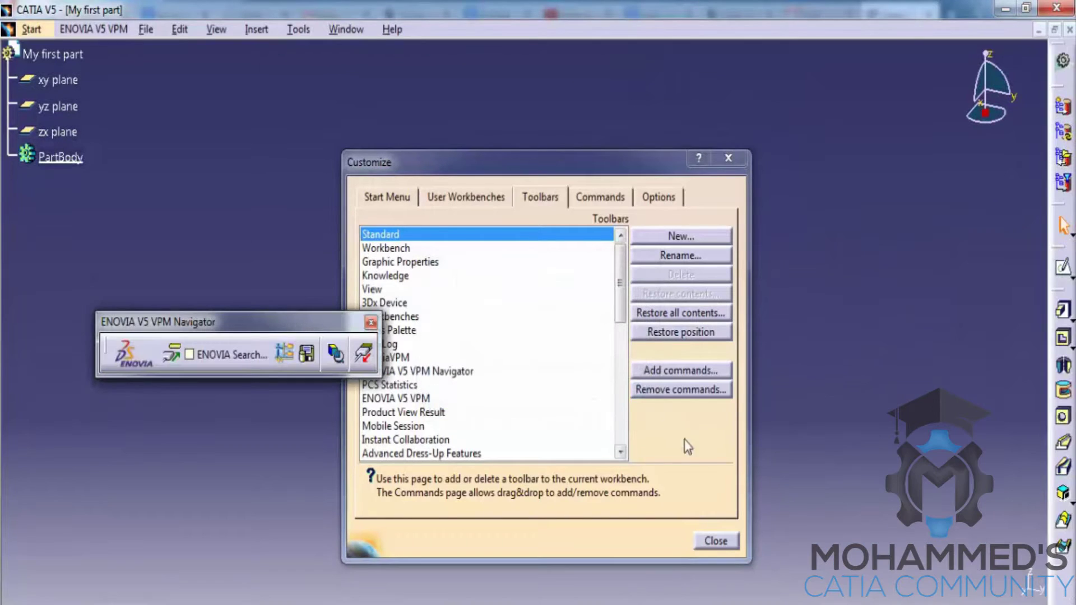
pyautogui.click(717, 542)
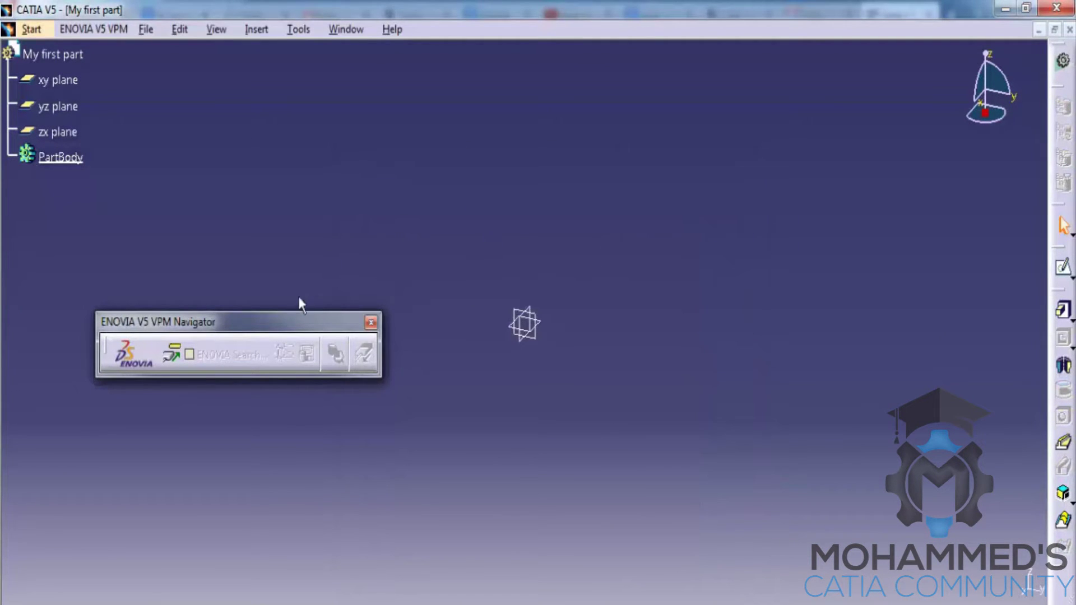
pyautogui.moveTo(286, 329); pyautogui.dragTo(667, 535)
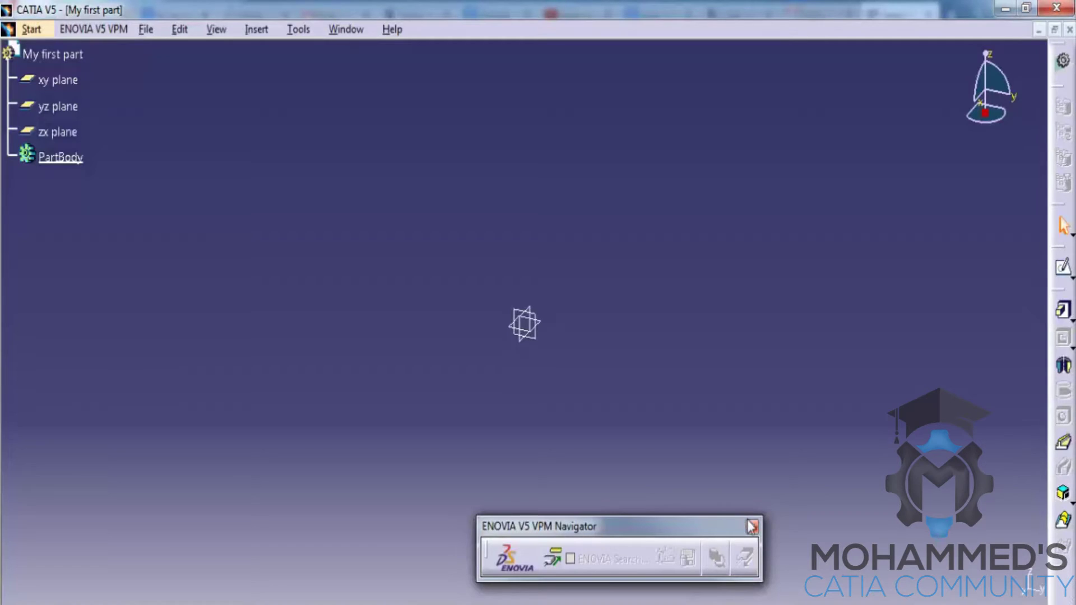
# Close the floating ENOVIA V5 VPM Navigator, Standard, small unnamed and Tools toolbars
pyautogui.click(751, 527)
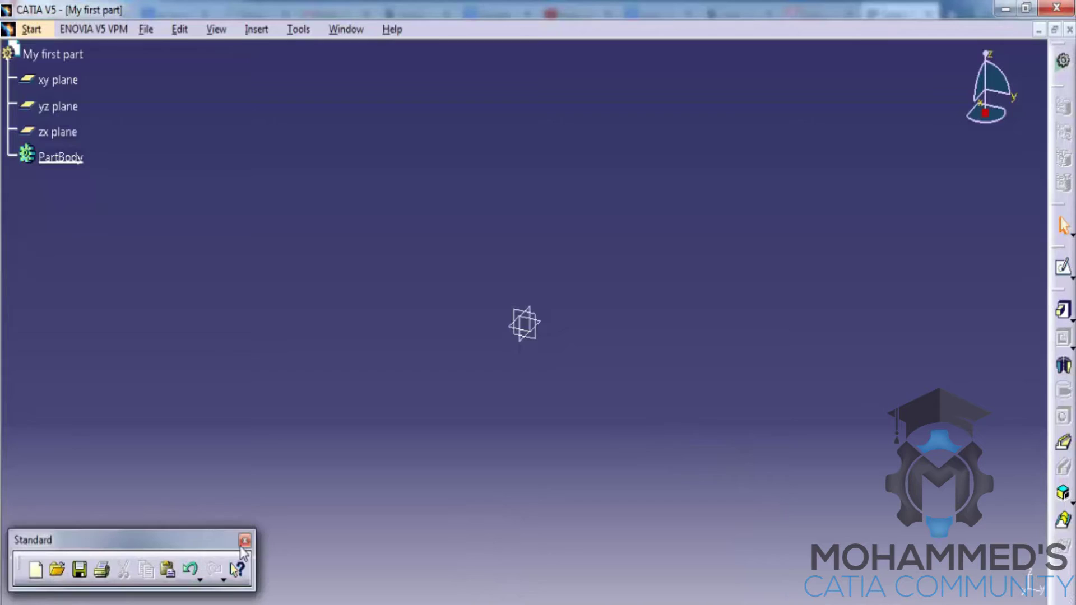
pyautogui.click(245, 541)
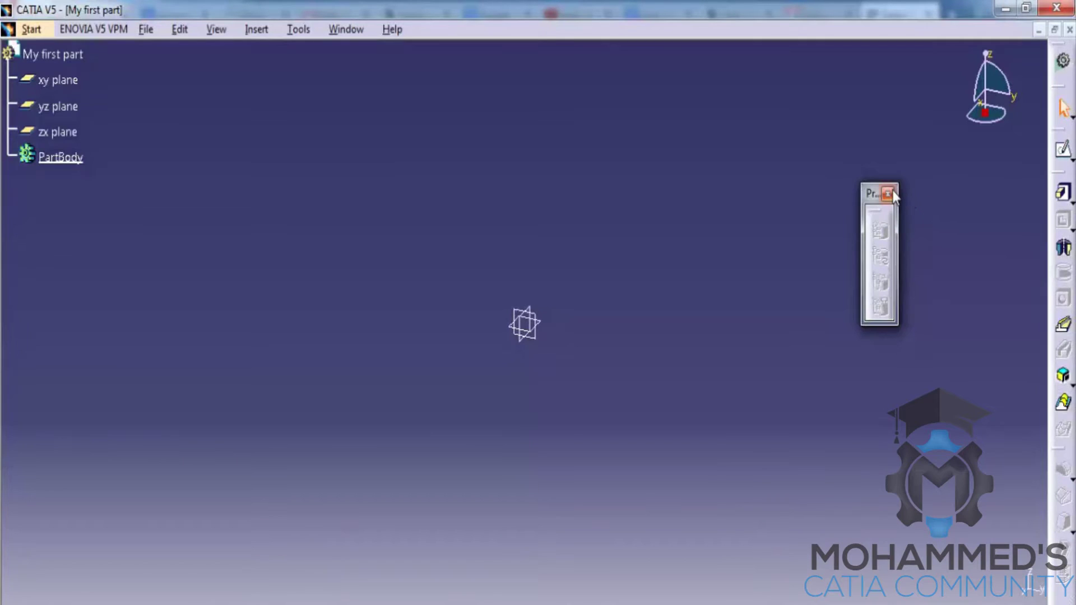
pyautogui.click(889, 194)
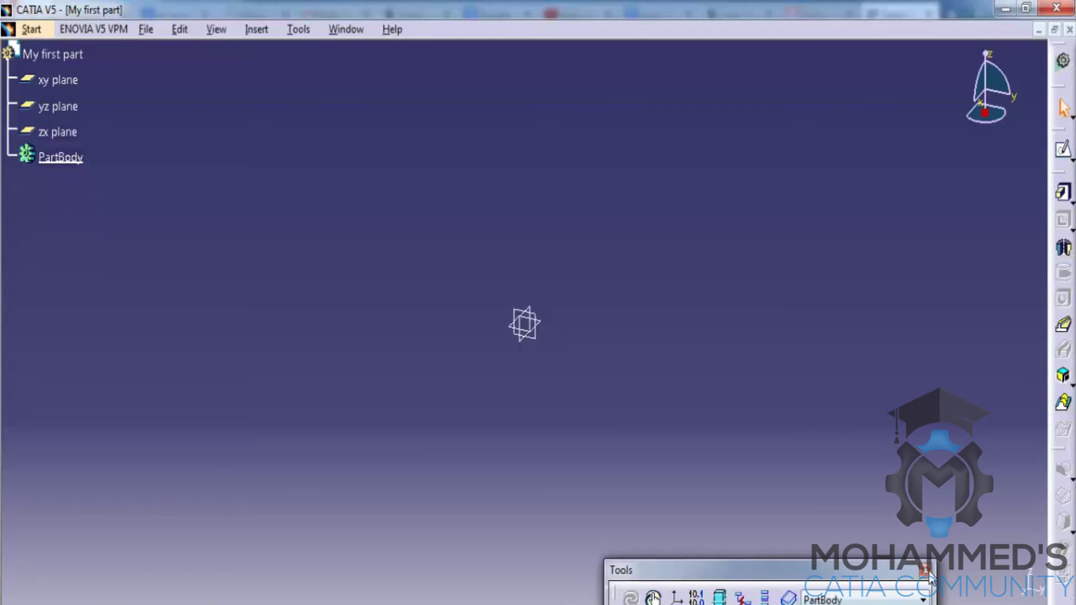
pyautogui.click(925, 573)
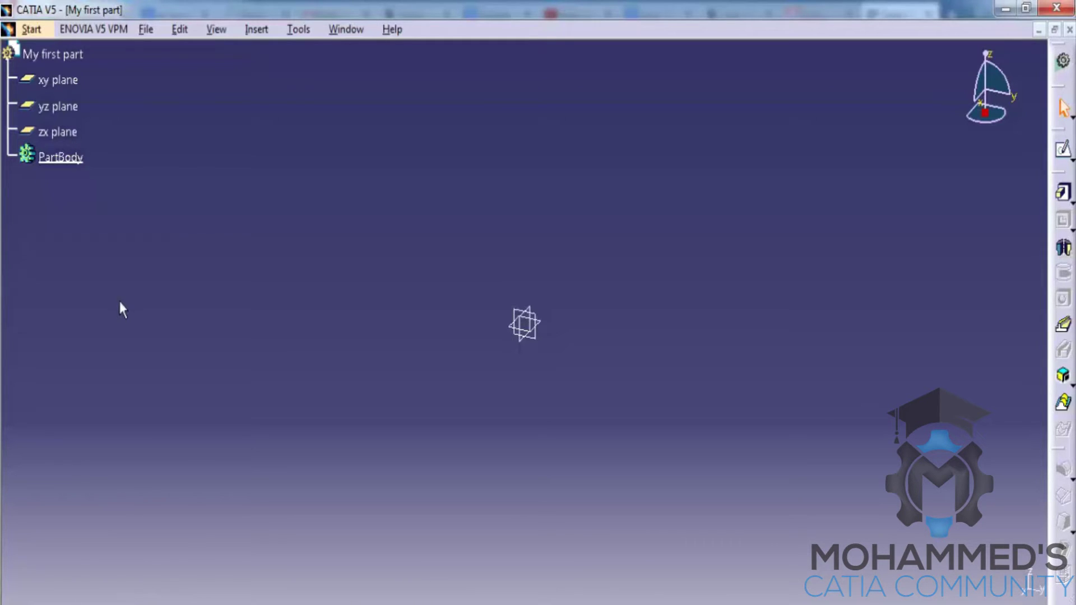
# Draw a rectangle from near the origin on the xy plane, exit the sketch, and pad it
pyautogui.click(1054, 151)
pyautogui.click(545, 324)
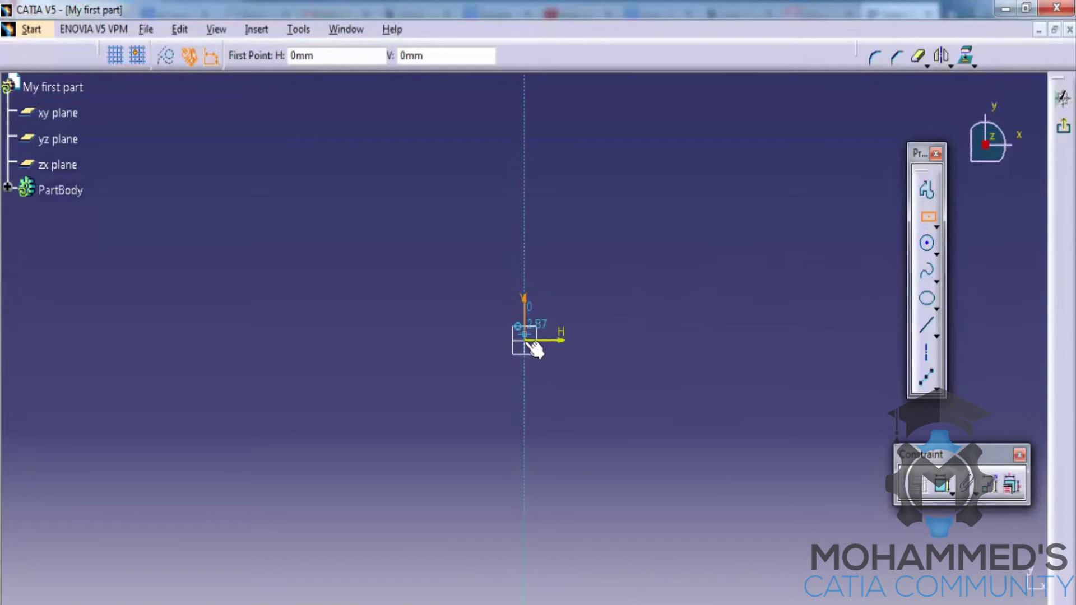
pyautogui.click(510, 362)
pyautogui.click(641, 237)
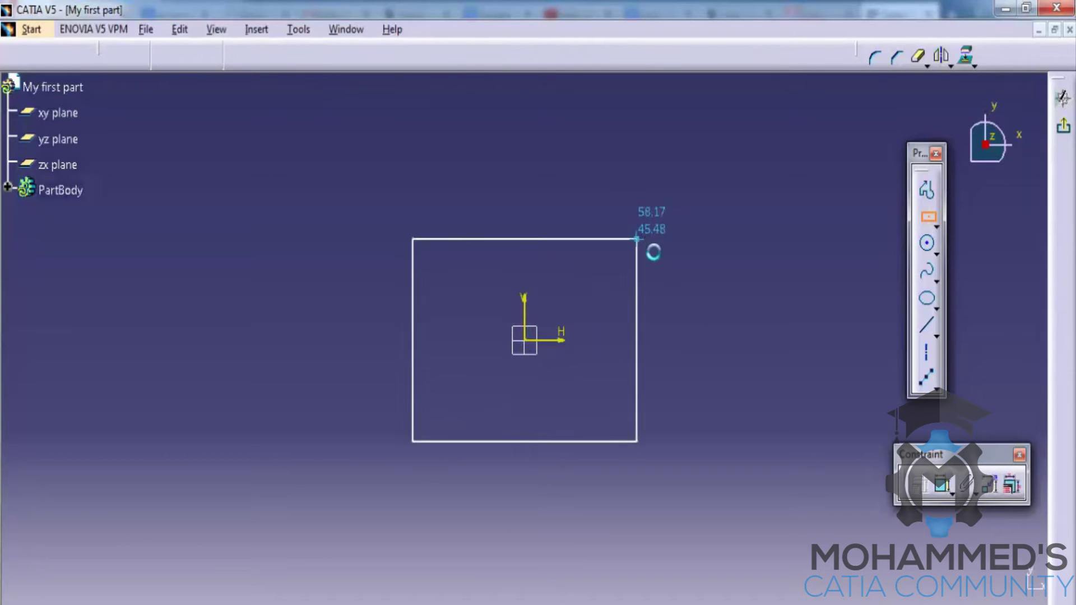
pyautogui.click(1063, 134)
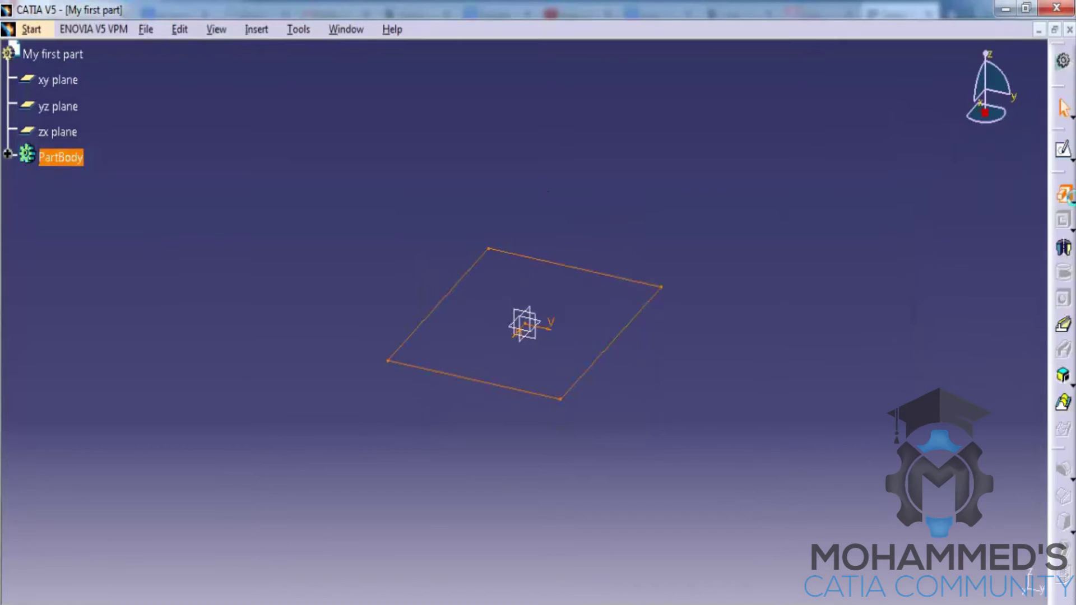
pyautogui.click(1064, 193)
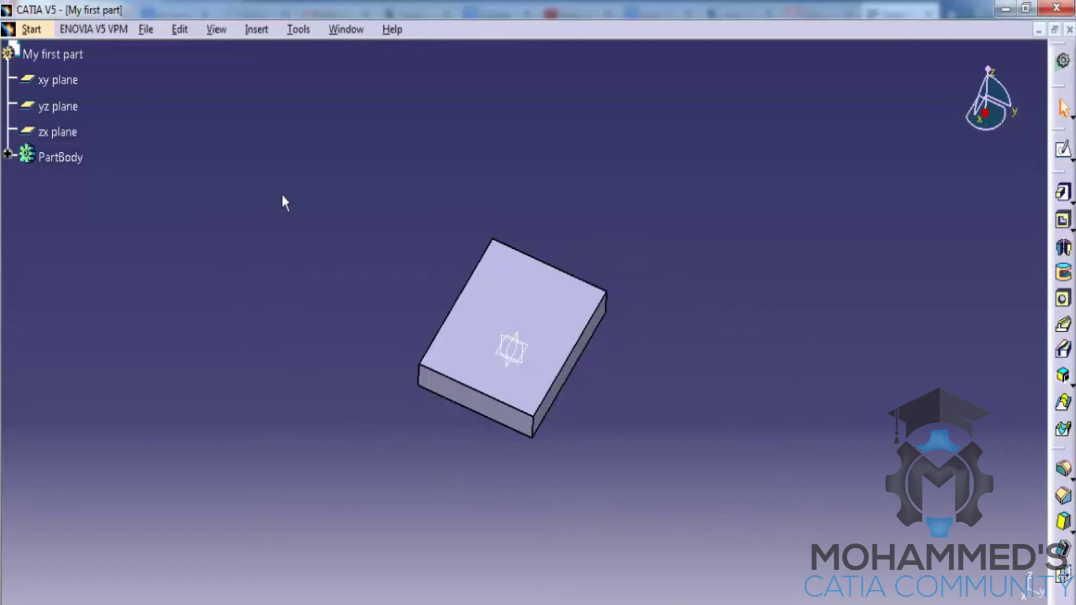
# Select the block's top face, then pan and rotate the view to inspect it from above
pyautogui.click(548, 306)
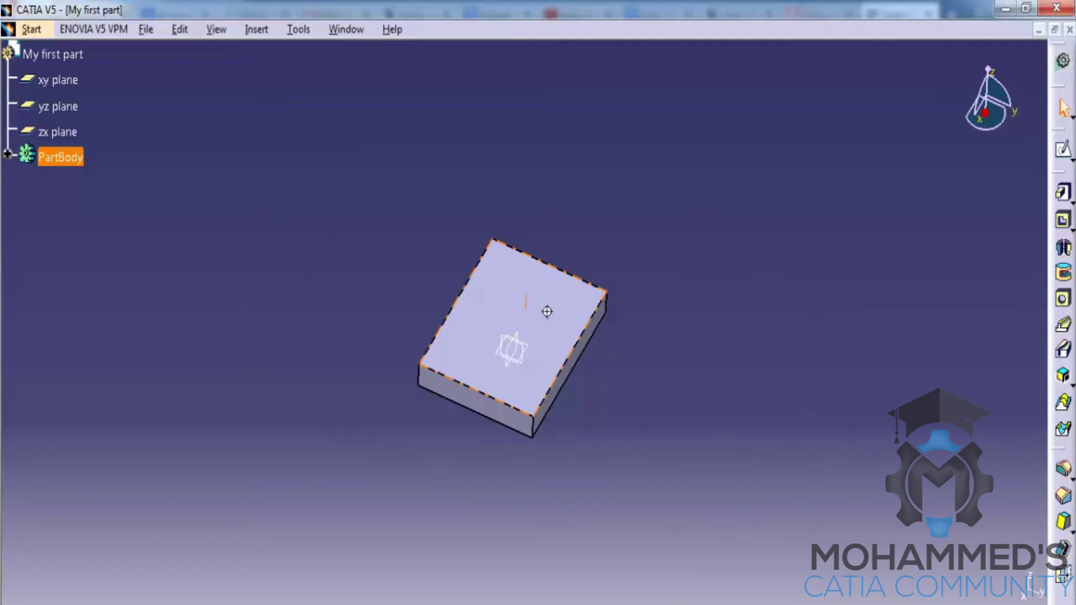
pyautogui.moveTo(547, 312); pyautogui.dragTo(454, 256, button='middle')
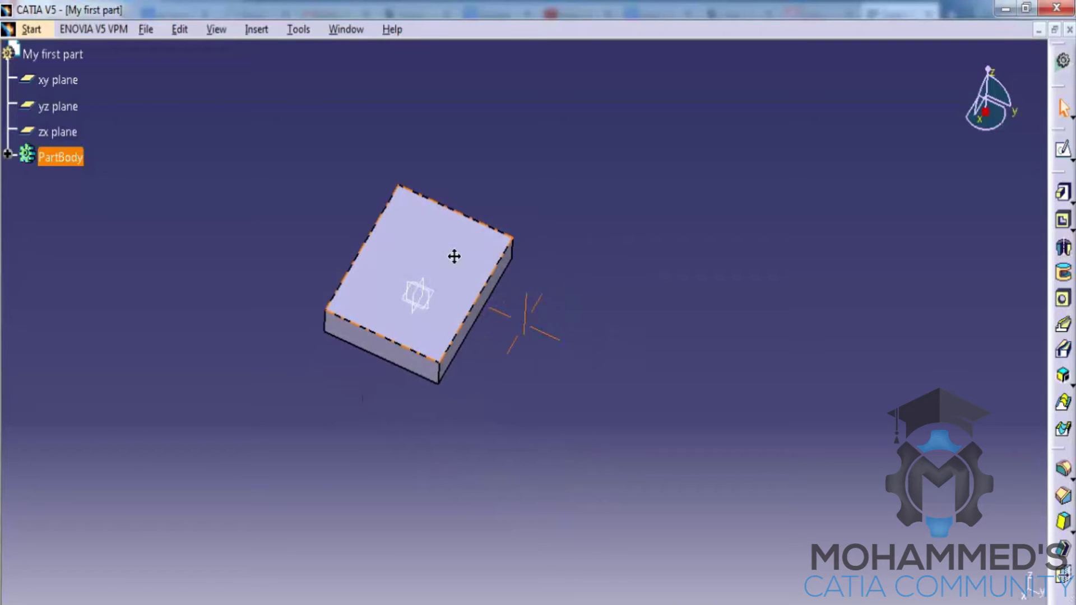
pyautogui.moveTo(452, 254); pyautogui.dragTo(494, 275, button='middle')
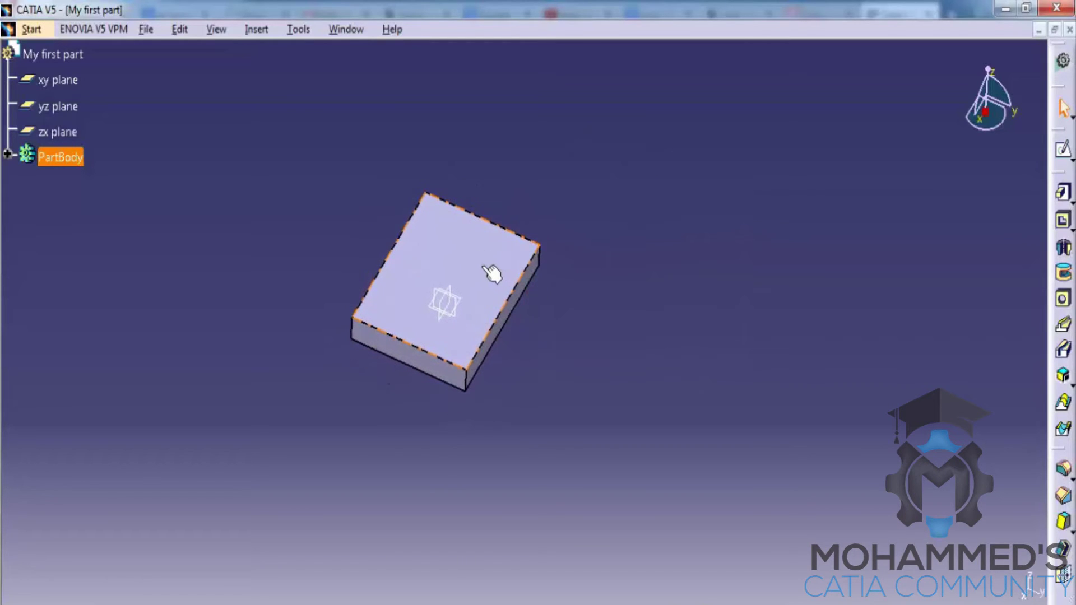
pyautogui.moveTo(487, 270); pyautogui.dragTo(549, 252, button='middle')
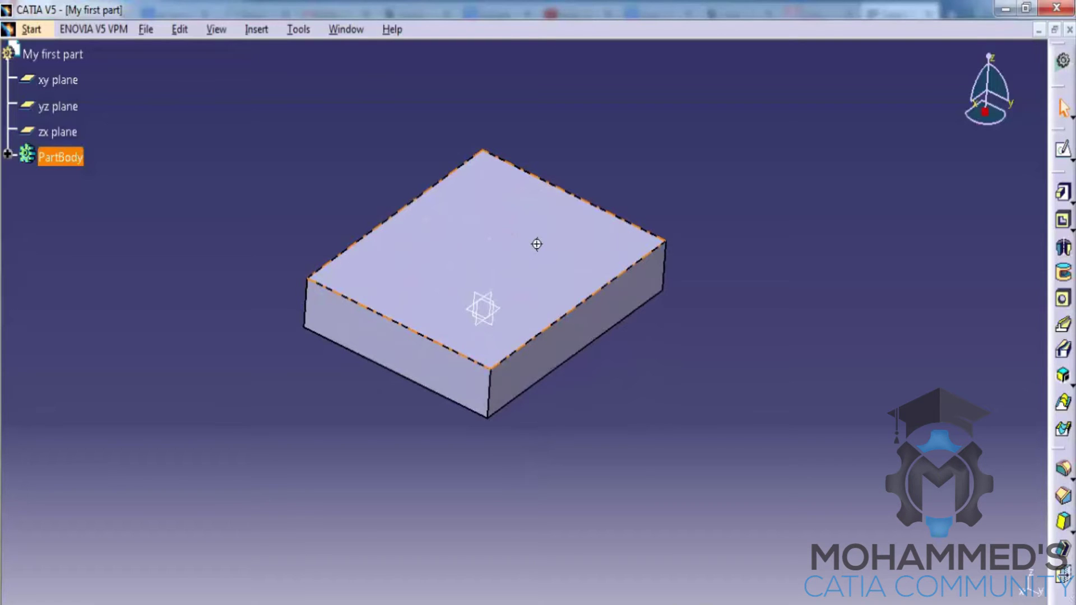
pyautogui.moveTo(537, 244); pyautogui.dragTo(610, 513, button='middle')
# With Measure Item, read the right face area (0.002m2) and two top edges (92.59mm), then cancel
pyautogui.moveTo(610, 513); pyautogui.dragTo(650, 502)
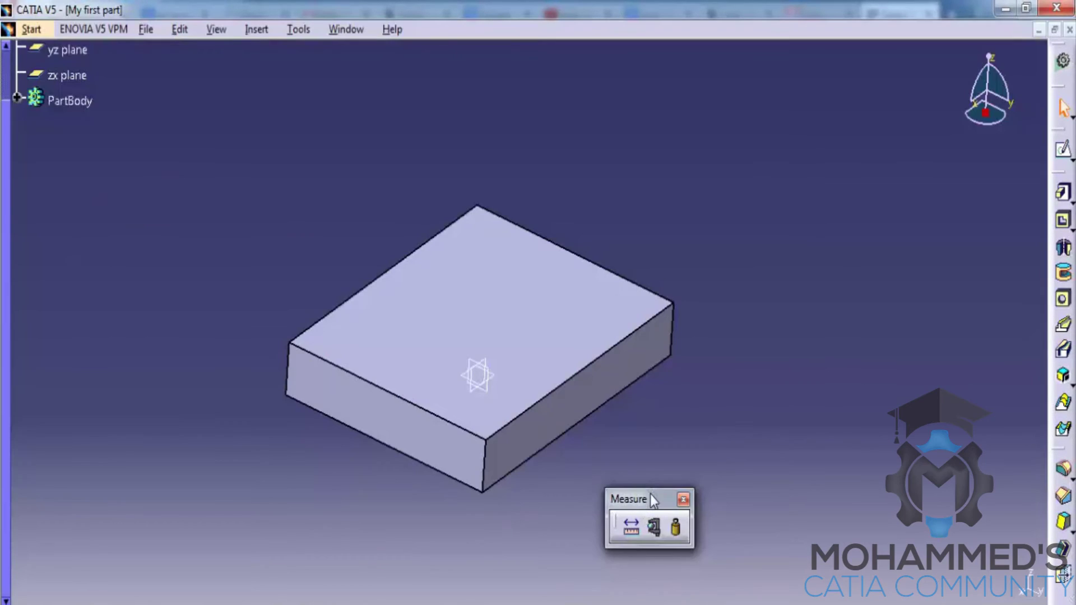
pyautogui.click(654, 528)
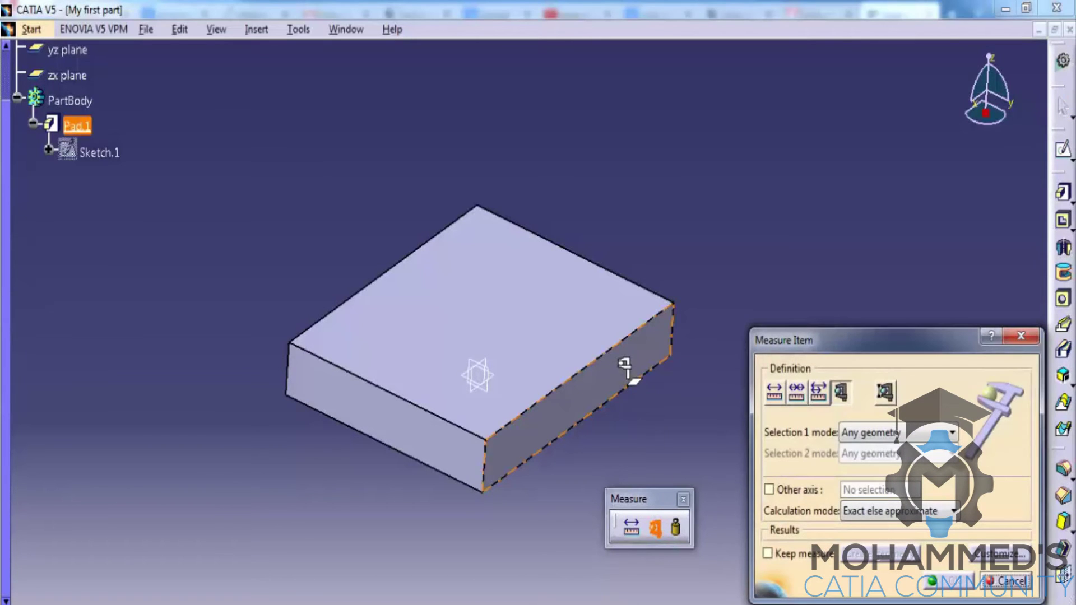
pyautogui.click(653, 365)
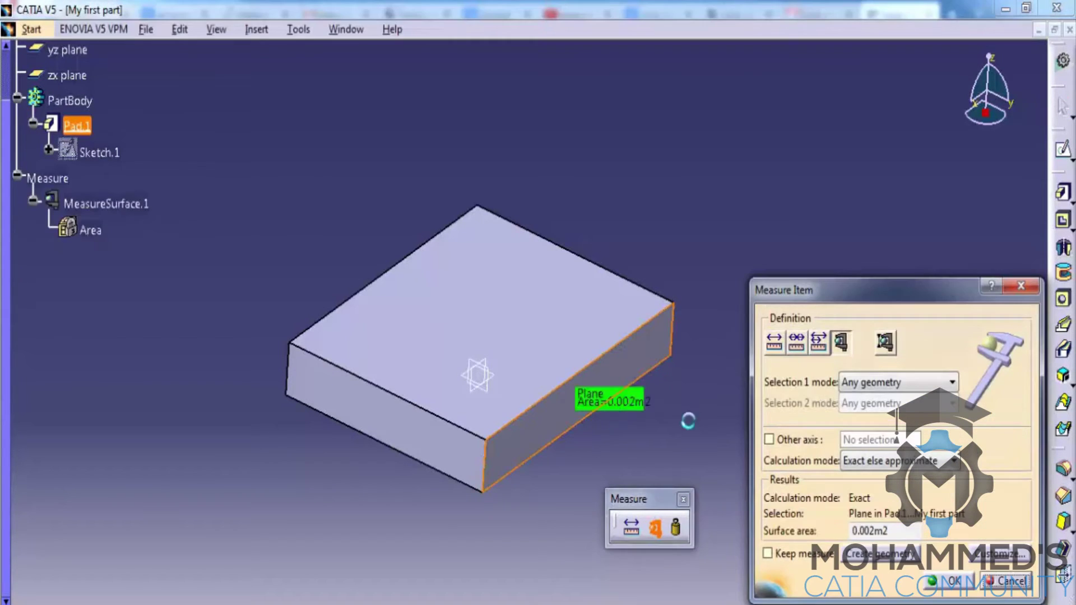
pyautogui.click(472, 434)
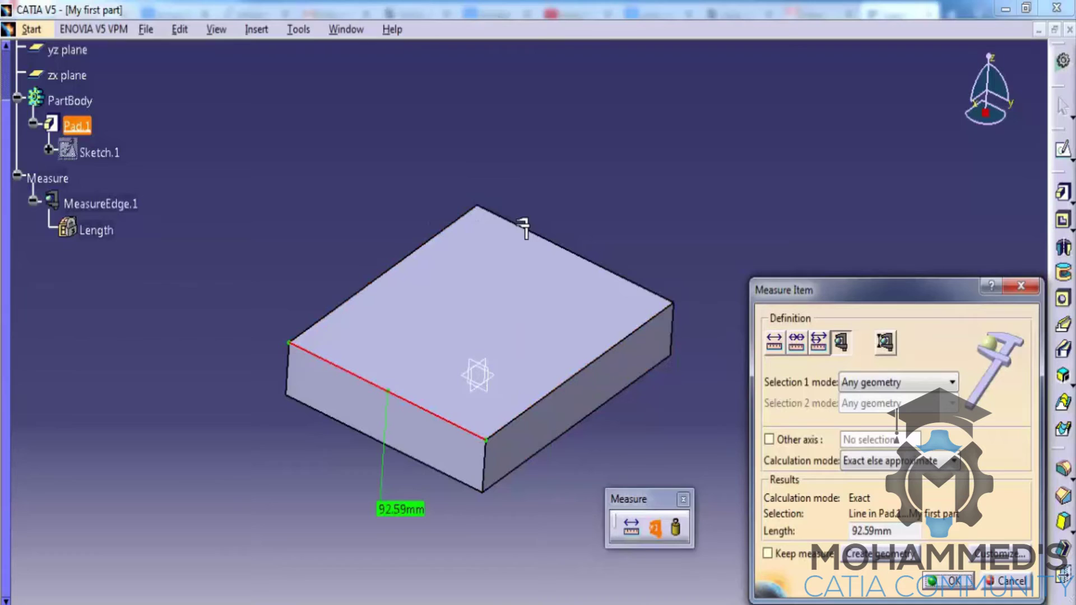
pyautogui.click(548, 238)
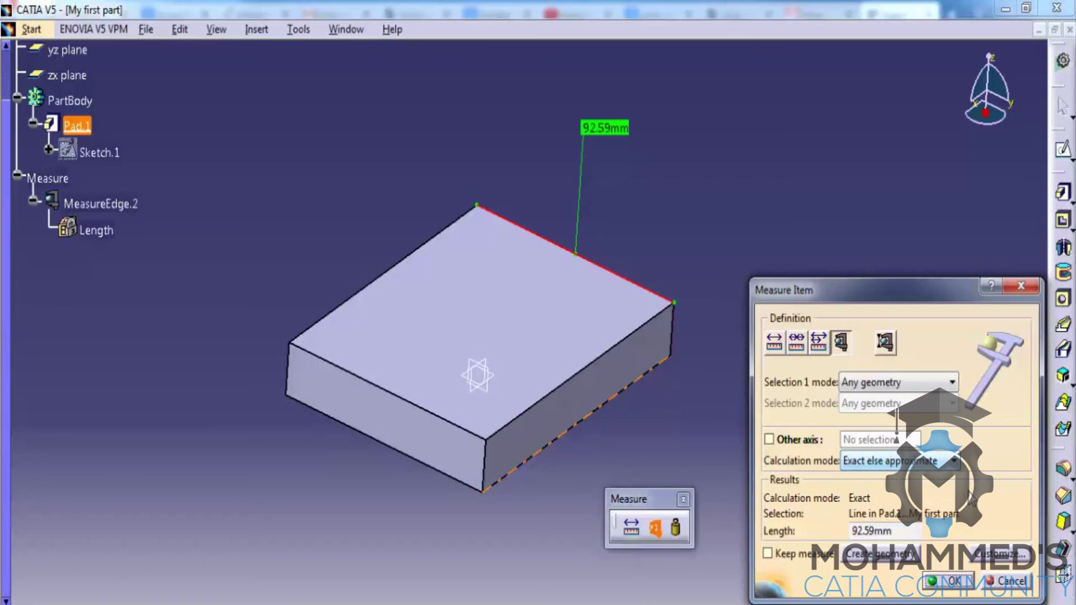
pyautogui.click(1008, 583)
# With Measure Between, pick the front and right faces, then two parallel faces (20mm, 0deg), and discard
pyautogui.click(631, 527)
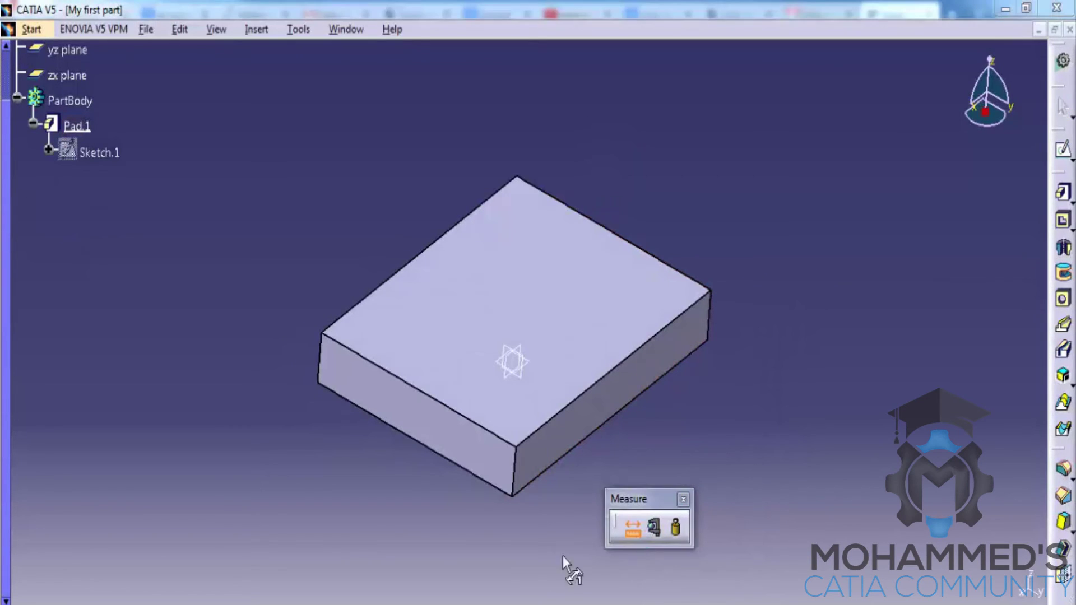
pyautogui.click(464, 473)
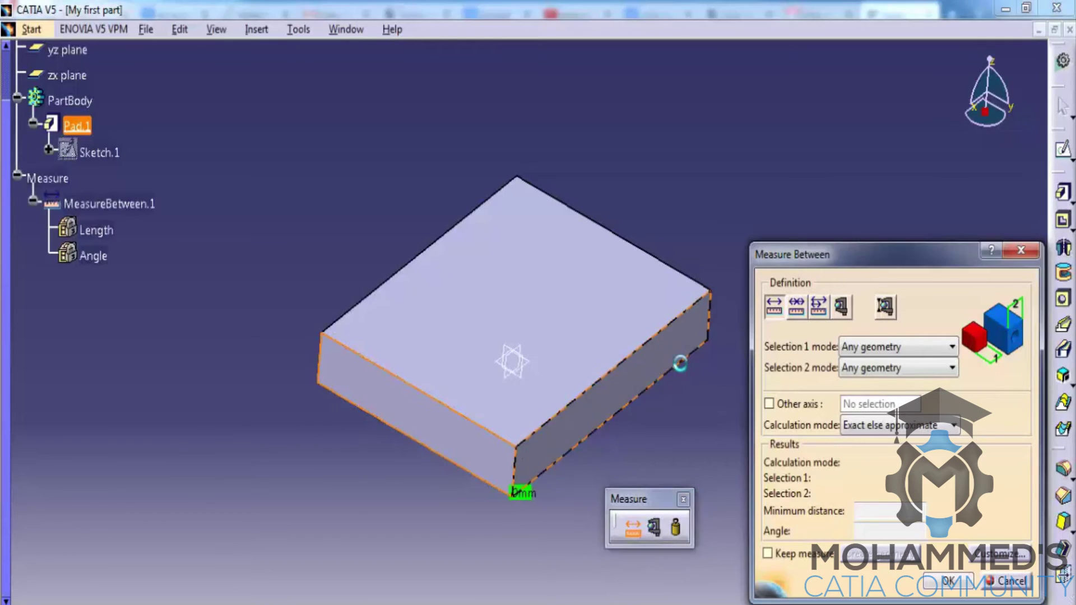
pyautogui.click(680, 363)
pyautogui.moveTo(680, 363); pyautogui.dragTo(596, 354, button='middle')
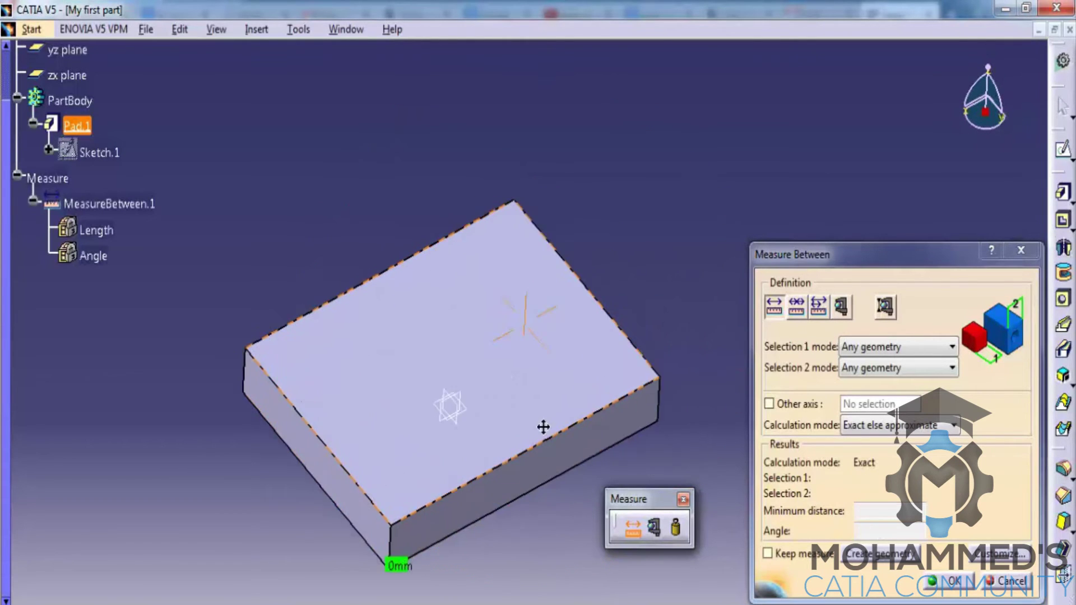
pyautogui.moveTo(543, 427); pyautogui.dragTo(490, 498, button='middle')
pyautogui.click(409, 320)
pyautogui.moveTo(409, 320); pyautogui.dragTo(607, 207, button='middle')
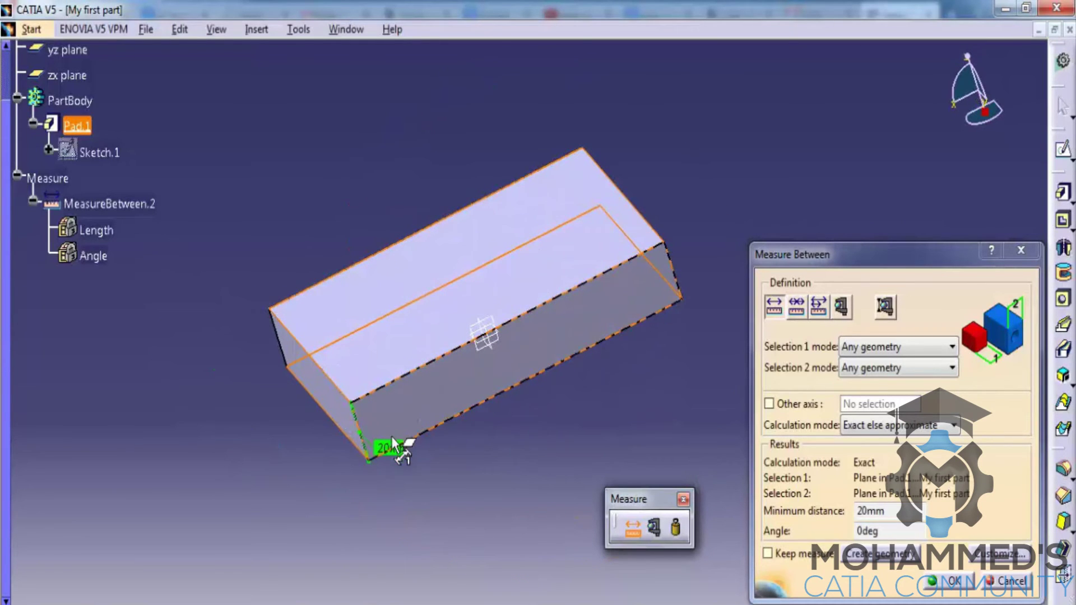
pyautogui.press('Escape')
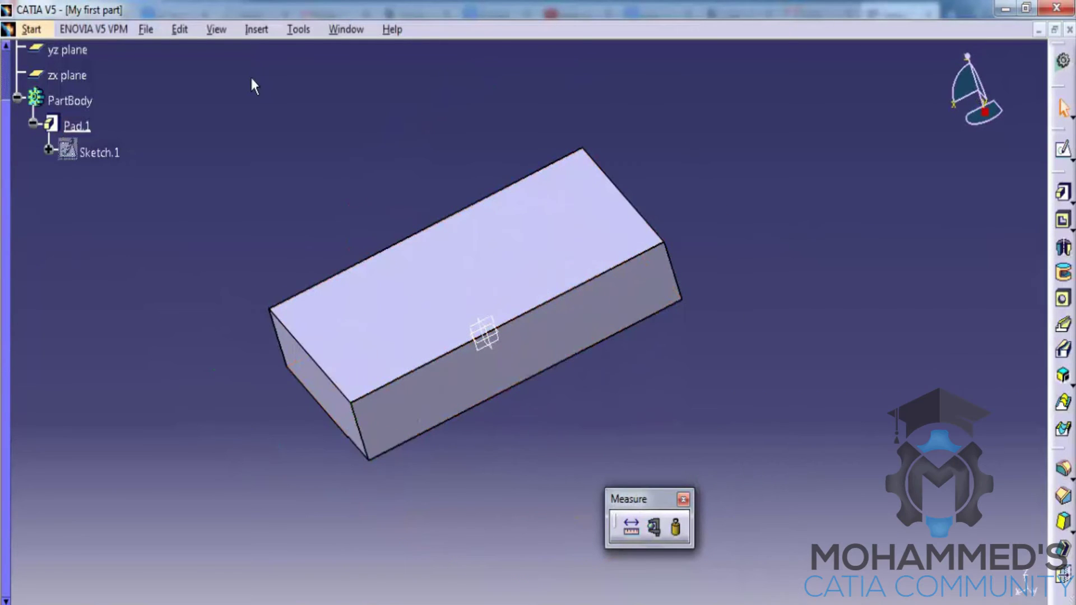
# Go to the Units tab of Tools > Options > Parameters and Measure
pyautogui.click(294, 30)
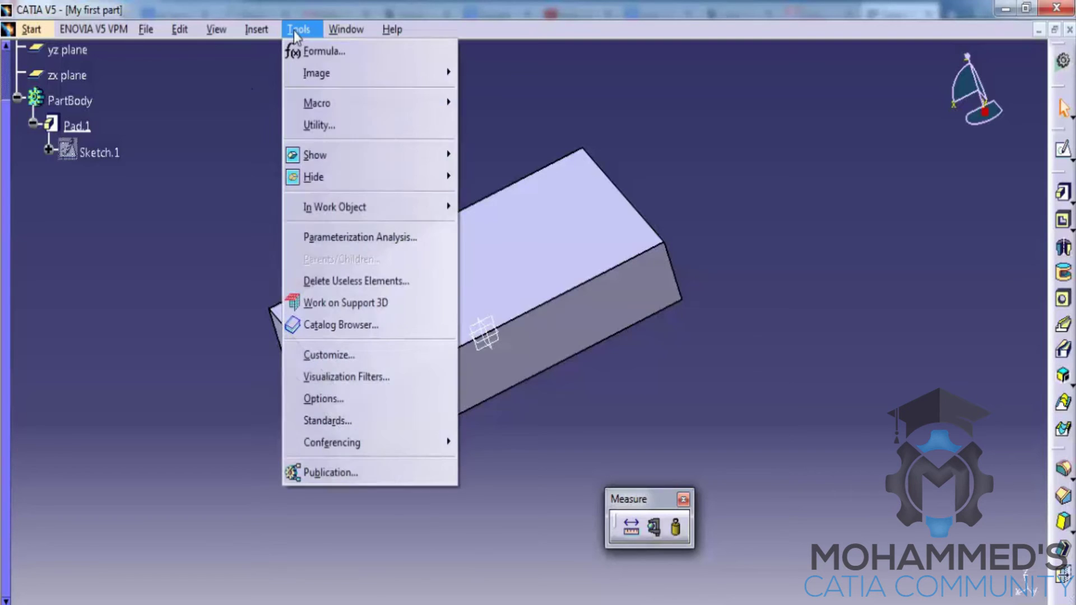
pyautogui.click(340, 397)
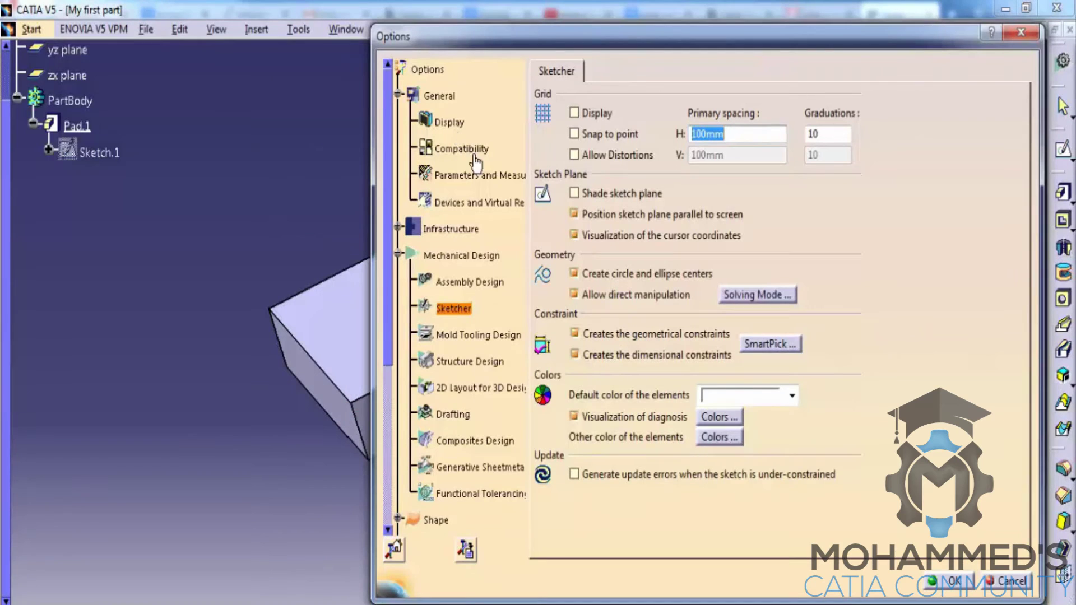
pyautogui.click(481, 175)
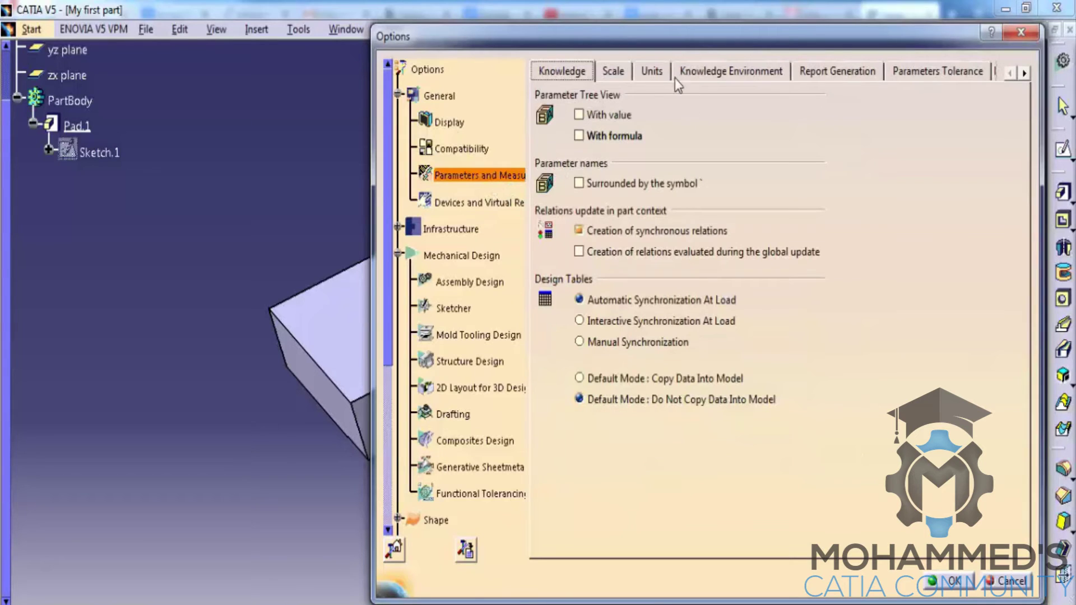
pyautogui.click(656, 72)
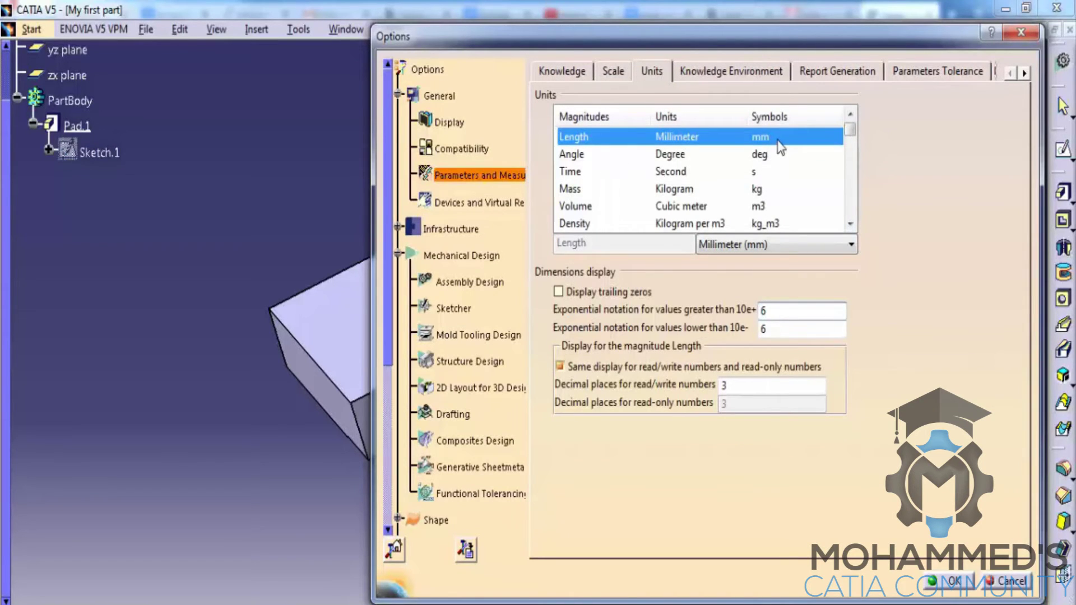
# Review the units, keeping Millimeter for length and Degree for angle, and check Time and Mass
pyautogui.click(752, 246)
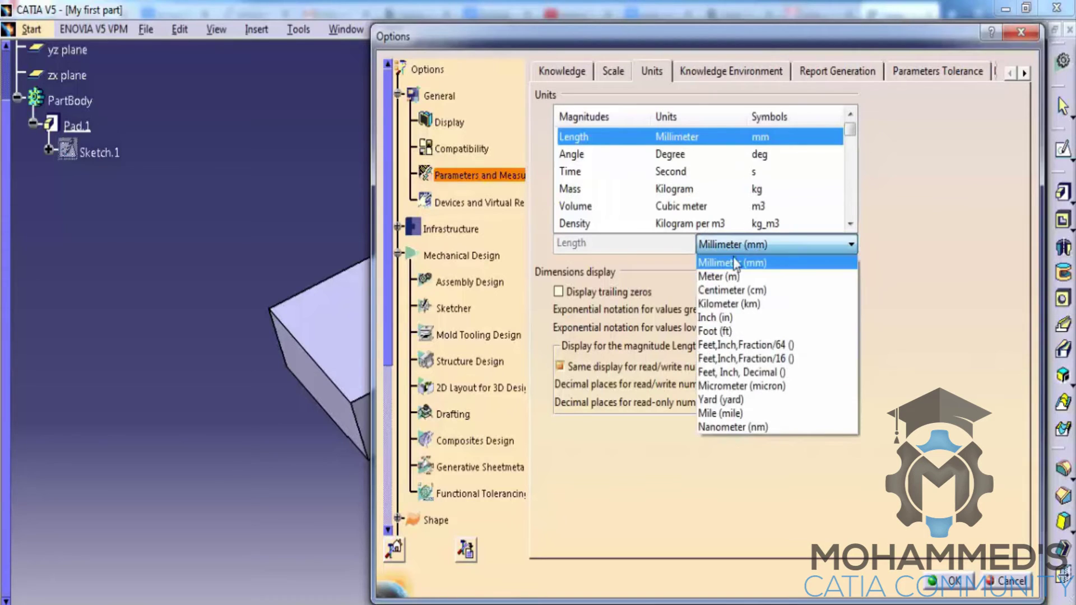
pyautogui.click(976, 236)
pyautogui.click(588, 159)
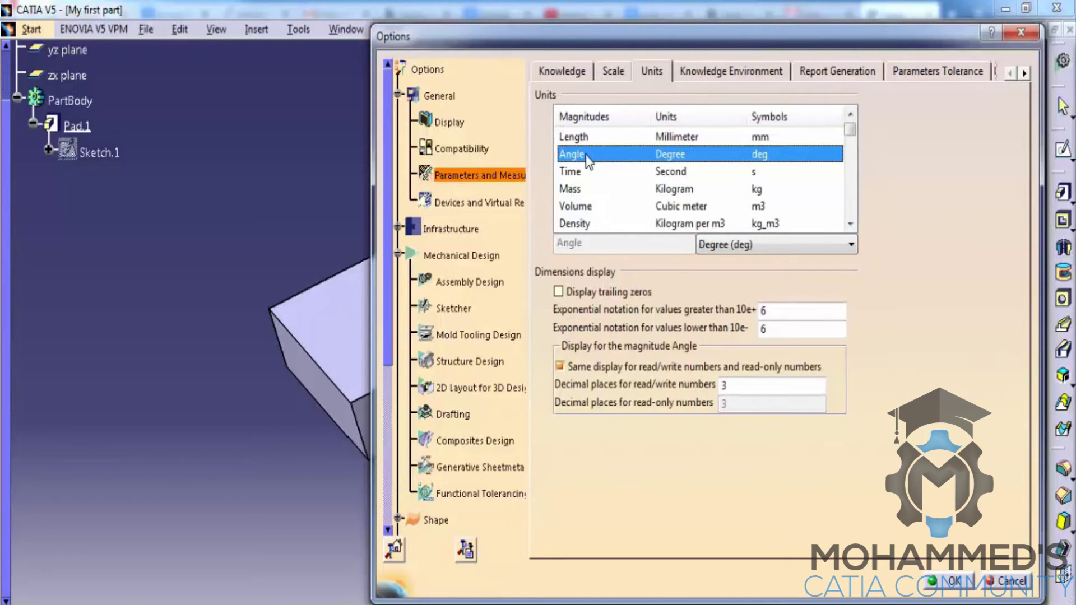
pyautogui.click(748, 247)
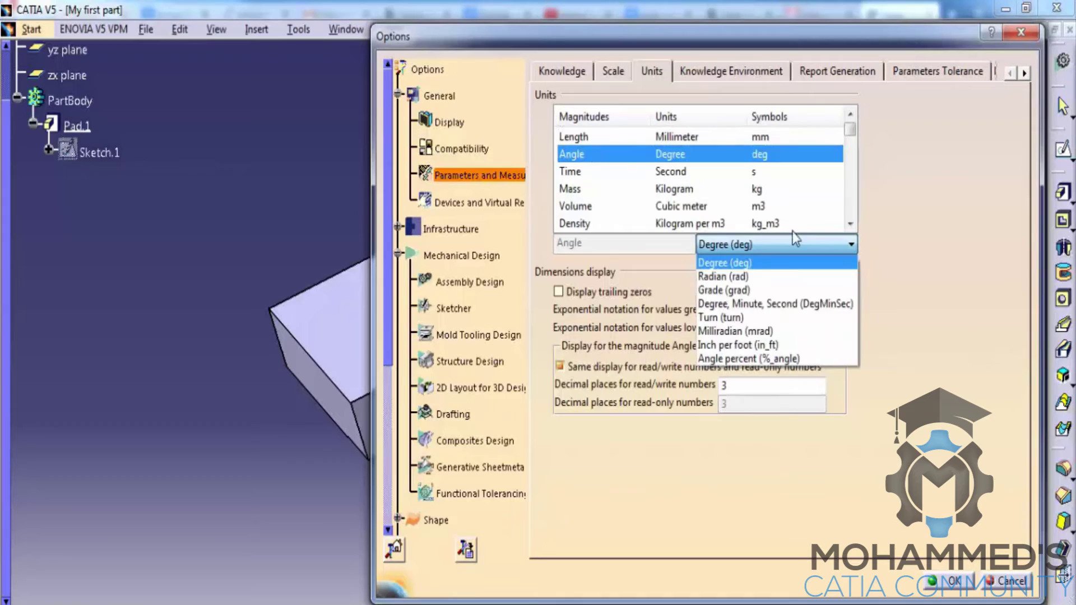
pyautogui.click(933, 194)
pyautogui.click(594, 173)
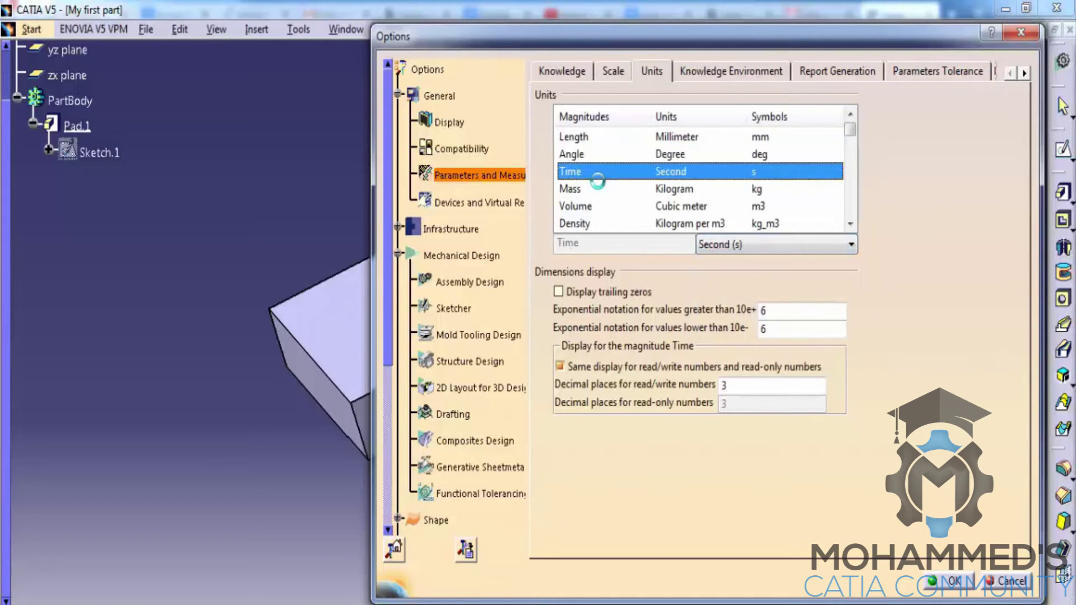
pyautogui.click(583, 192)
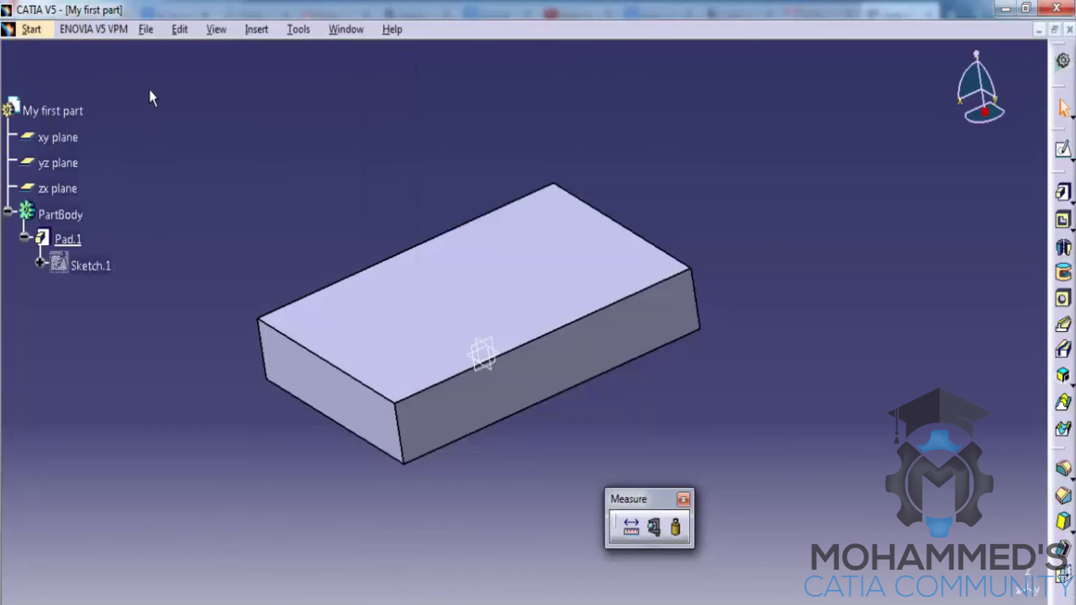
# Toggle the specification tree off and back on via View > Specifications, then select Pad.1
pyautogui.click(180, 34)
pyautogui.moveTo(217, 33)
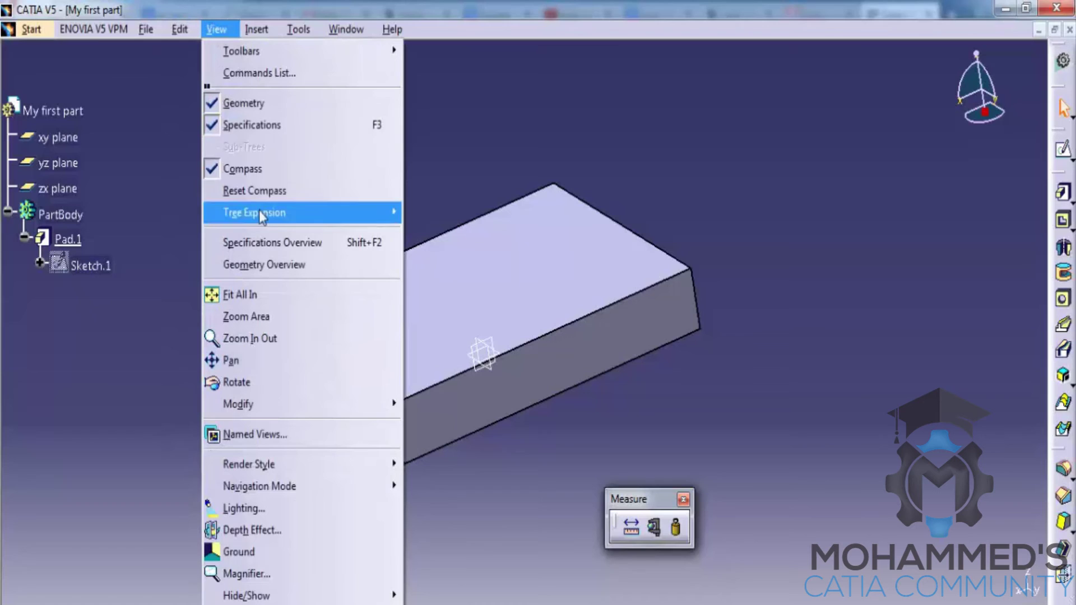
pyautogui.click(263, 133)
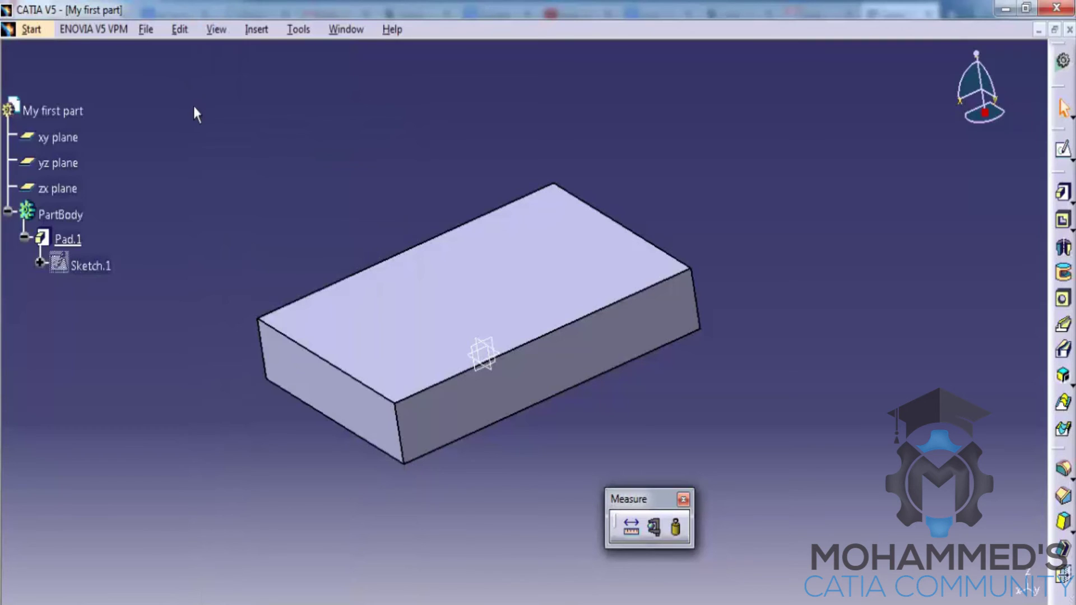
pyautogui.click(179, 29)
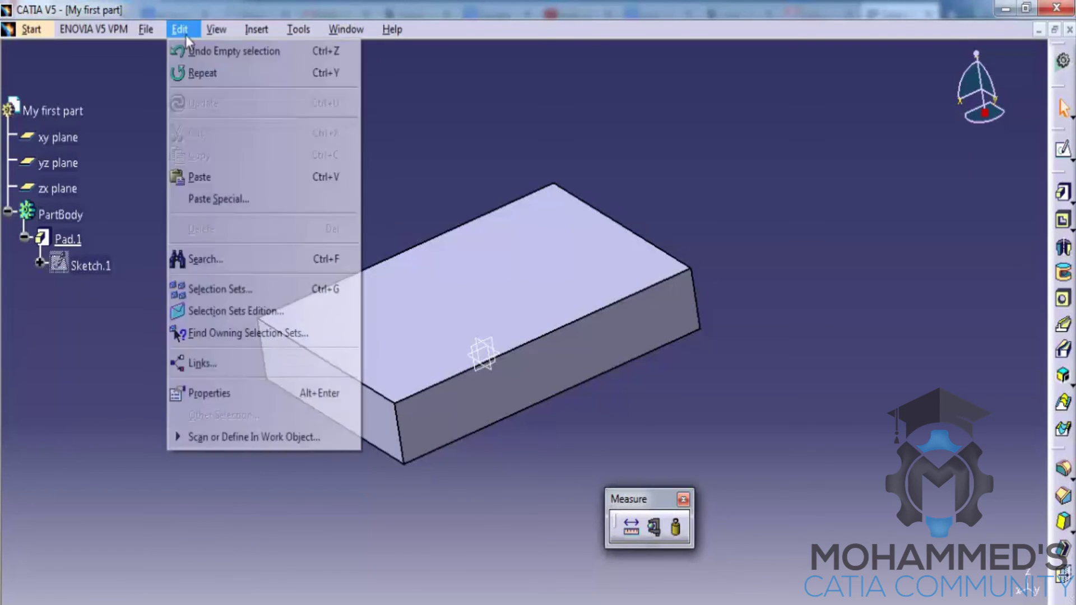
pyautogui.moveTo(215, 29)
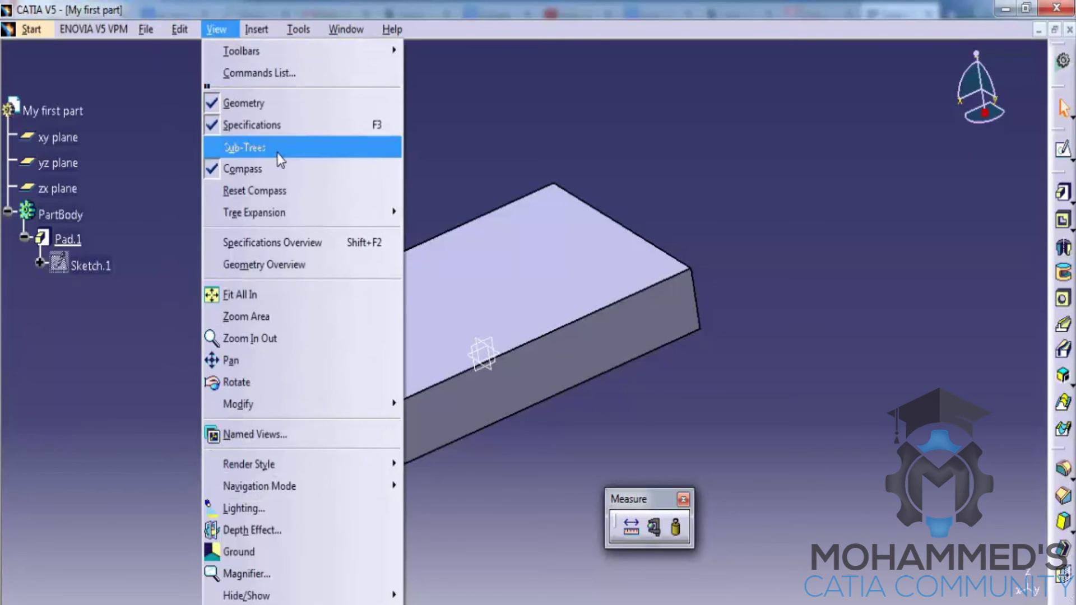
pyautogui.click(294, 127)
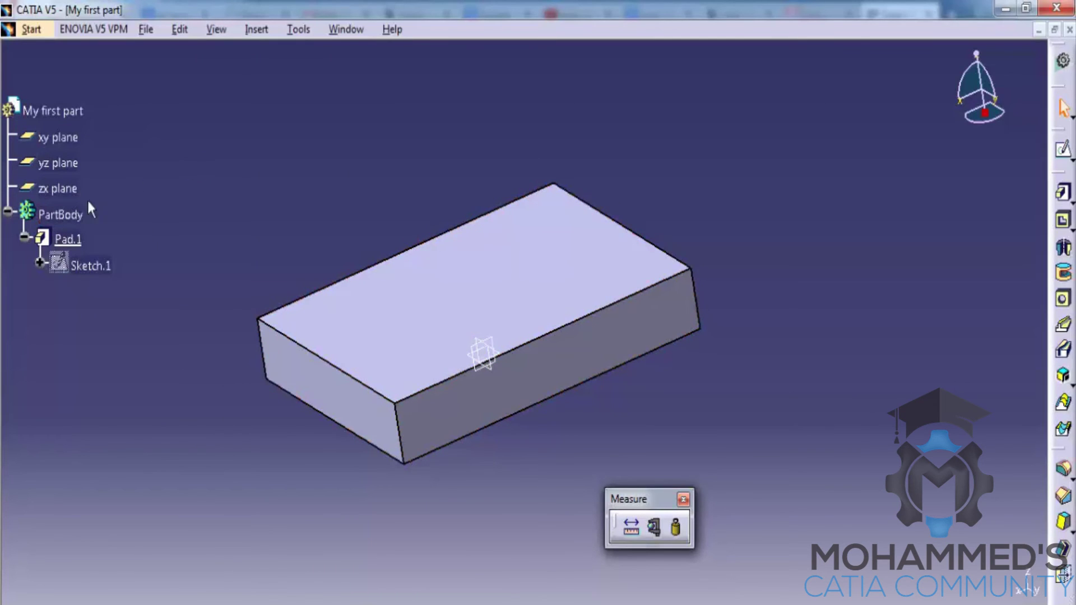
pyautogui.click(68, 239)
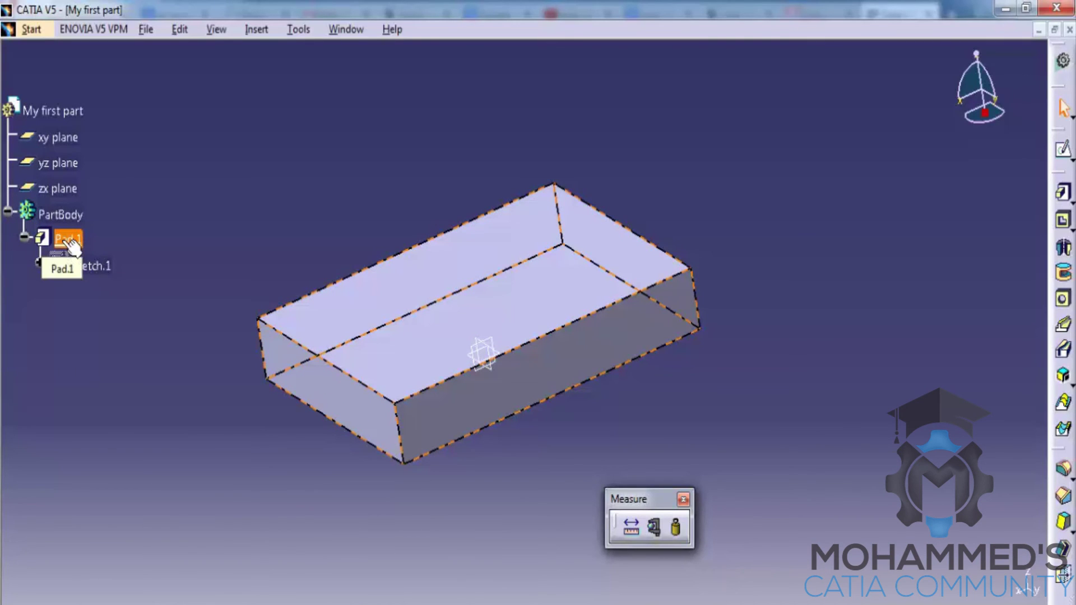
# Hide Pad.1 via Hide/Show, show it again, then select and deselect it in the tree
pyautogui.rightClick(63, 239)
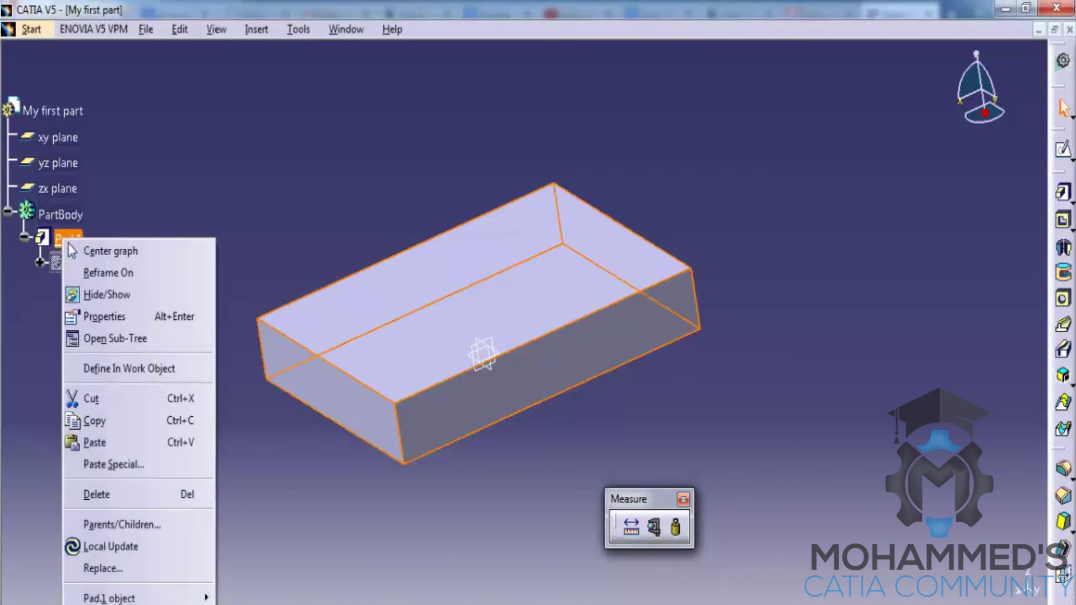
pyautogui.click(123, 302)
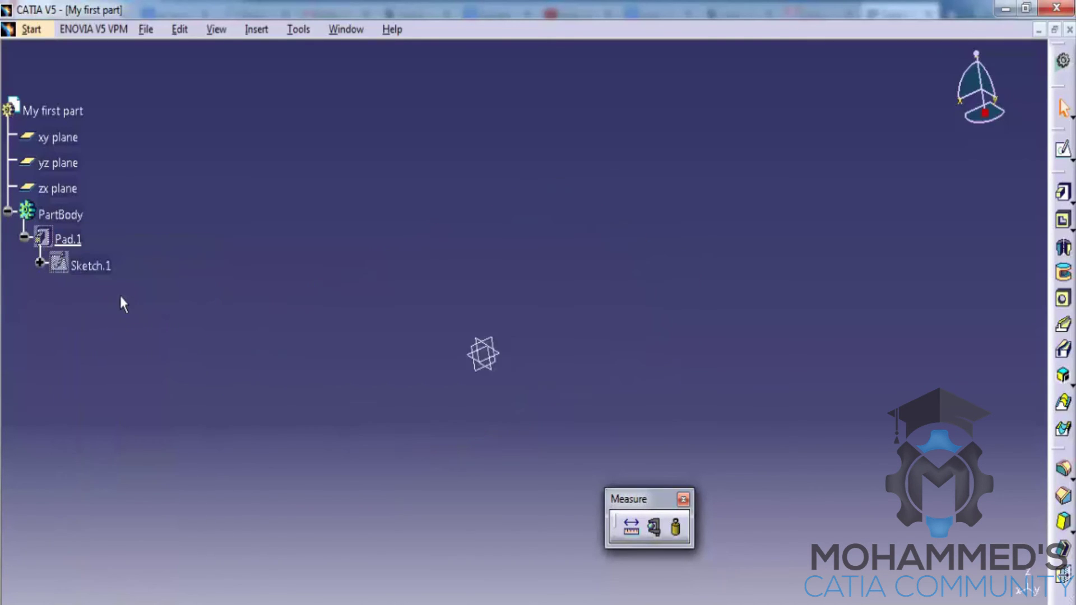
pyautogui.rightClick(74, 242)
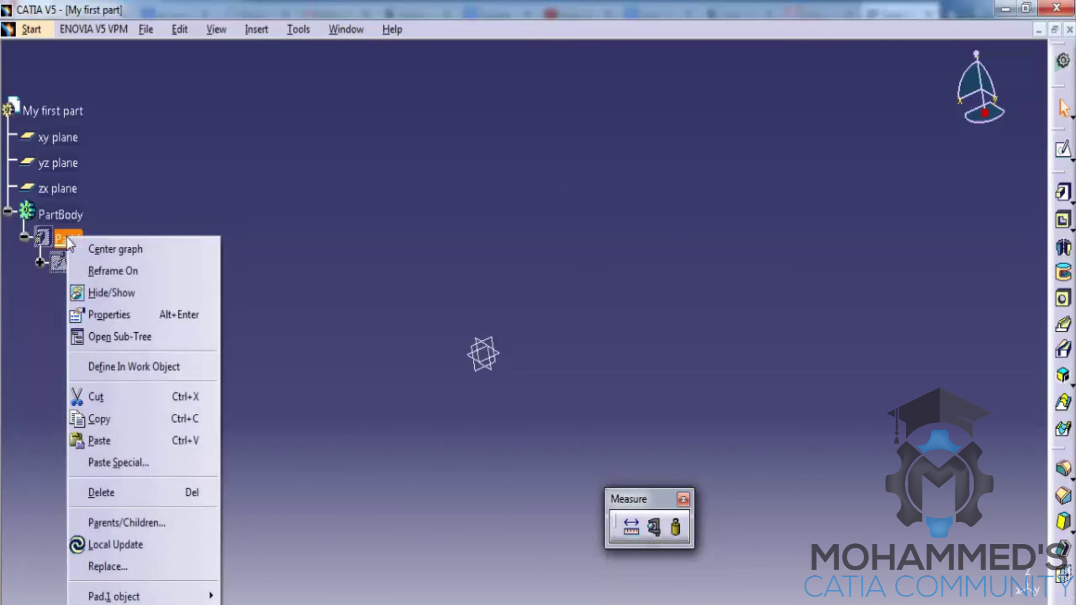
pyautogui.click(109, 300)
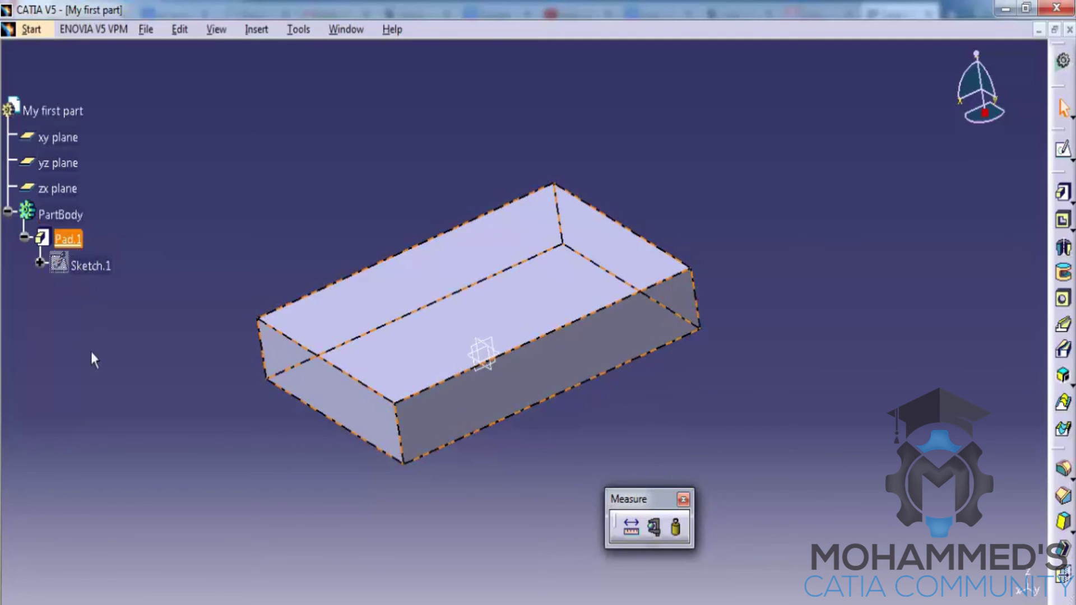
pyautogui.click(84, 237)
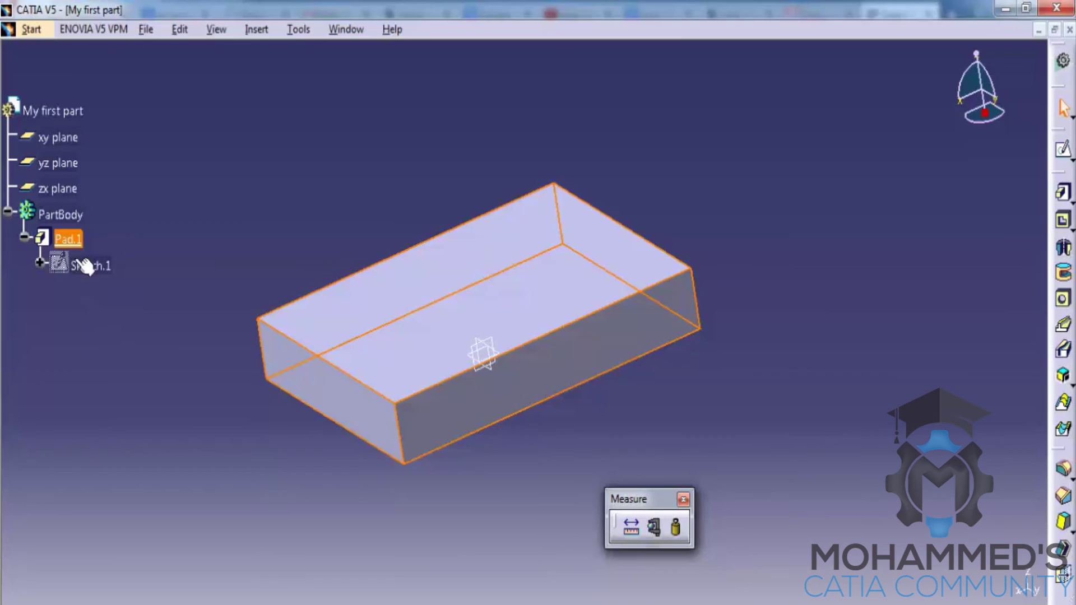
pyautogui.click(110, 236)
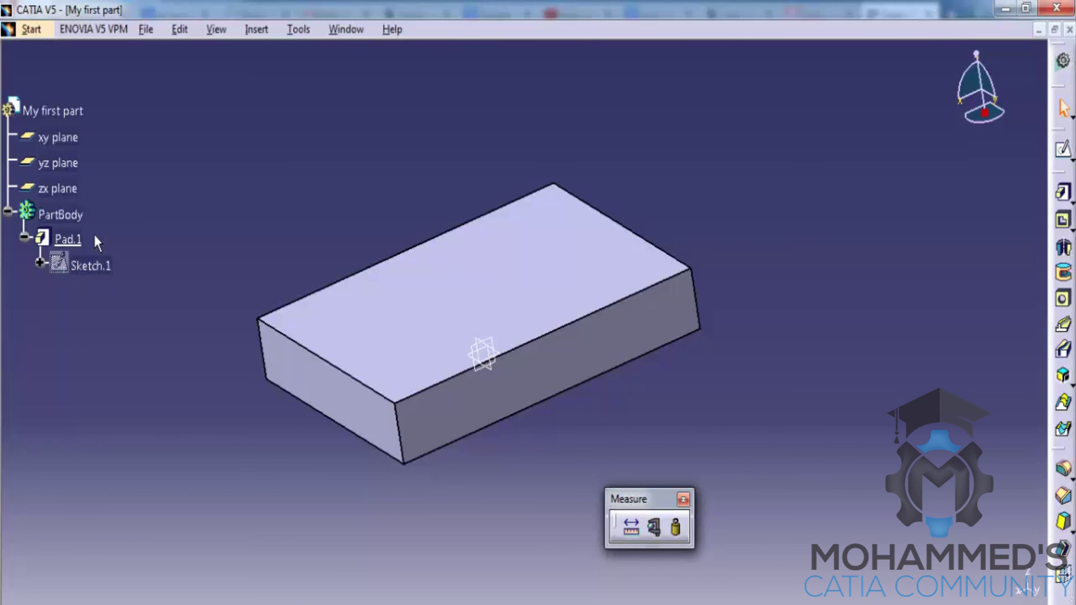
pyautogui.click(24, 238)
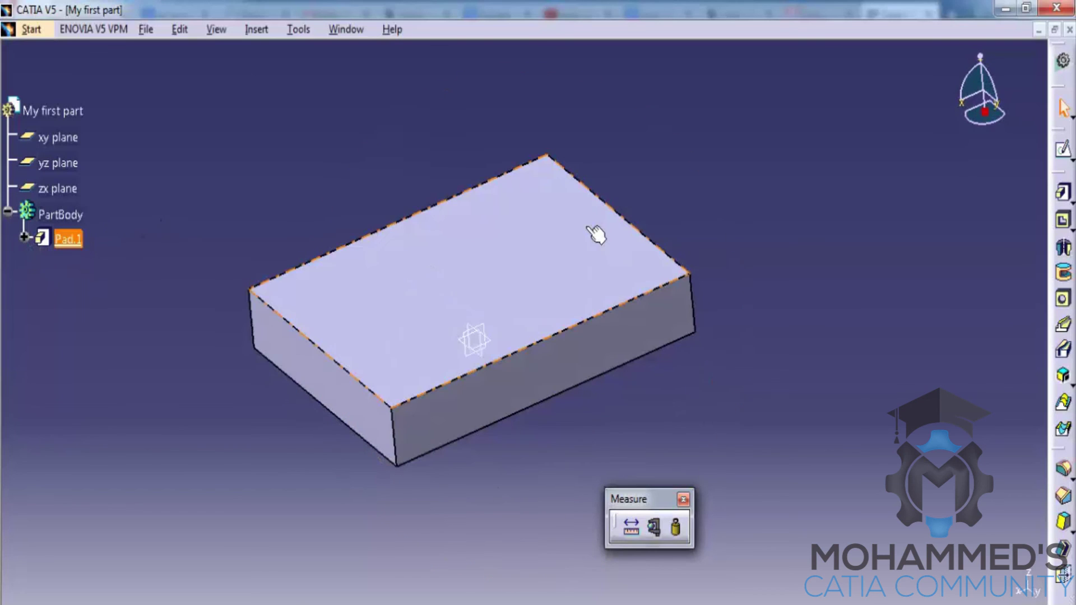